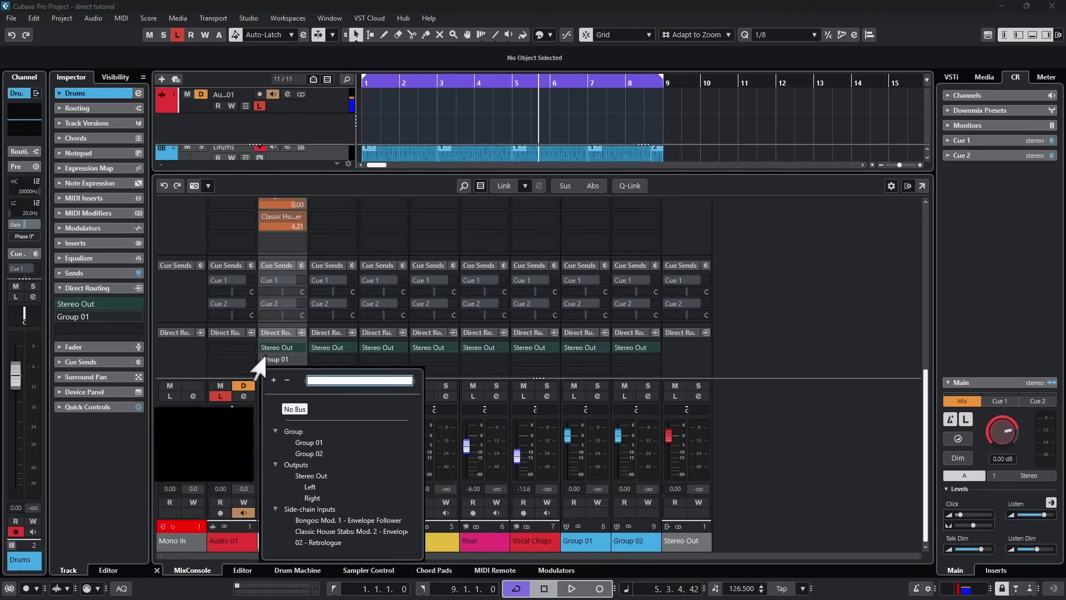
Add Group 02 as the third direct routing destination of the Drums channel and switch its output between Group 01 and Group 02
left_click(307, 453)
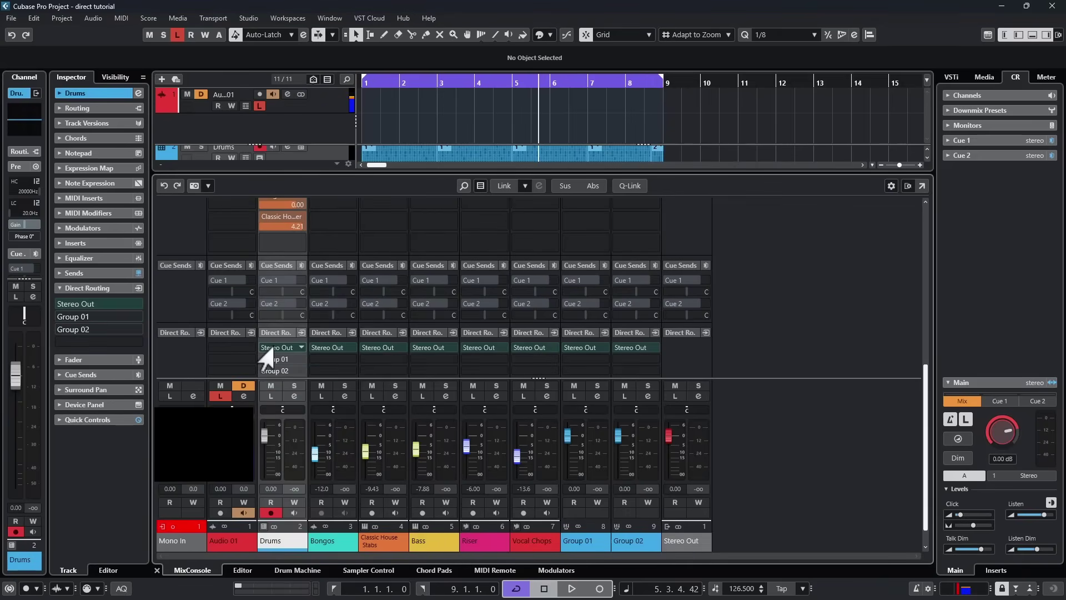
left_click(272, 359)
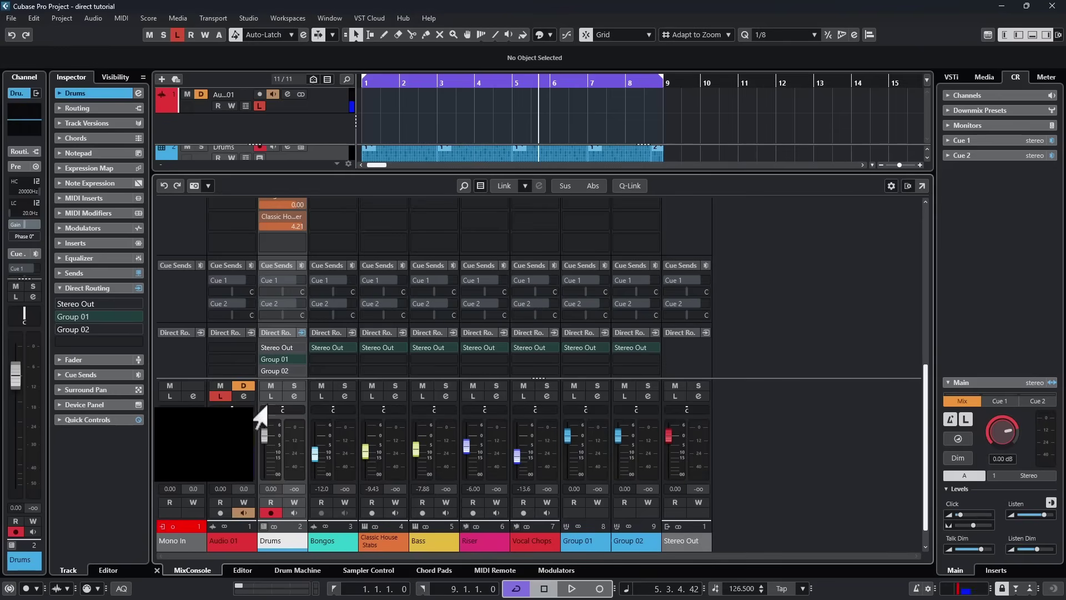
left_click(262, 371)
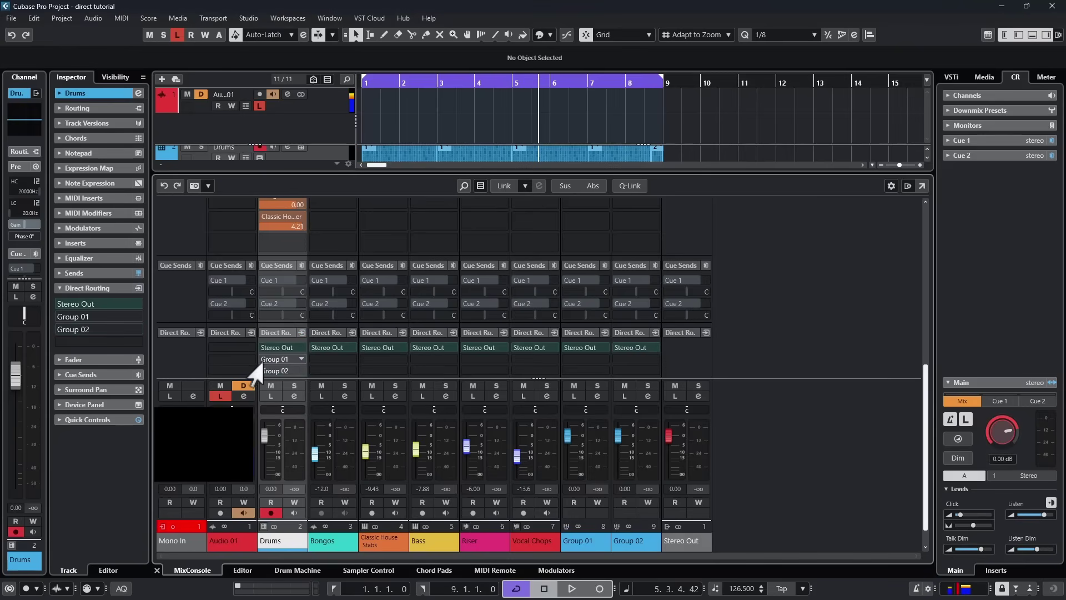
left_click(270, 360)
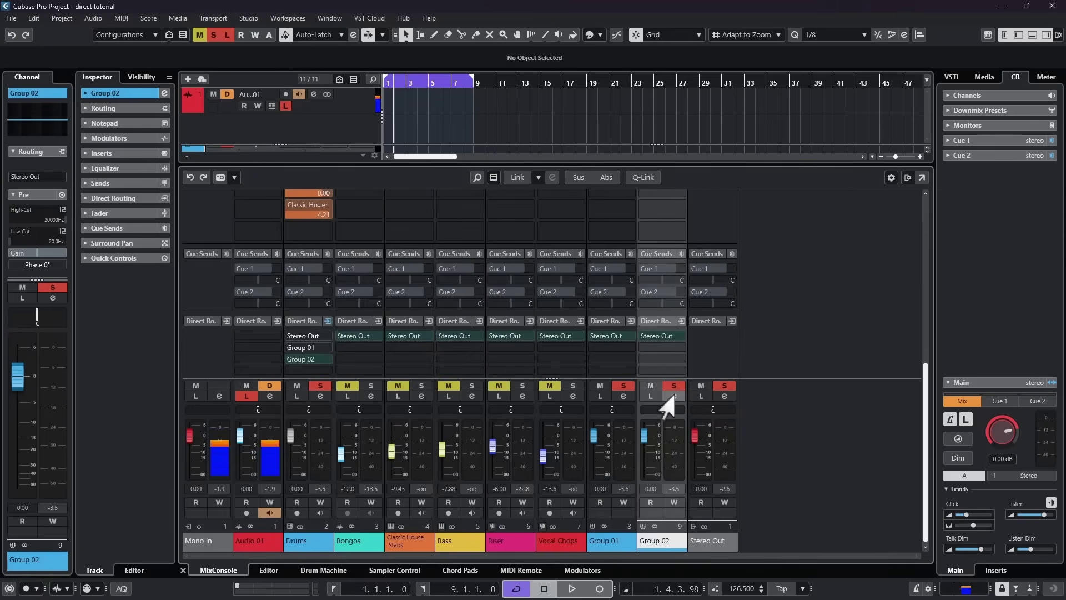
Activate the channel strip compressor in Group 02's channel settings and stop playback
left_click(672, 396)
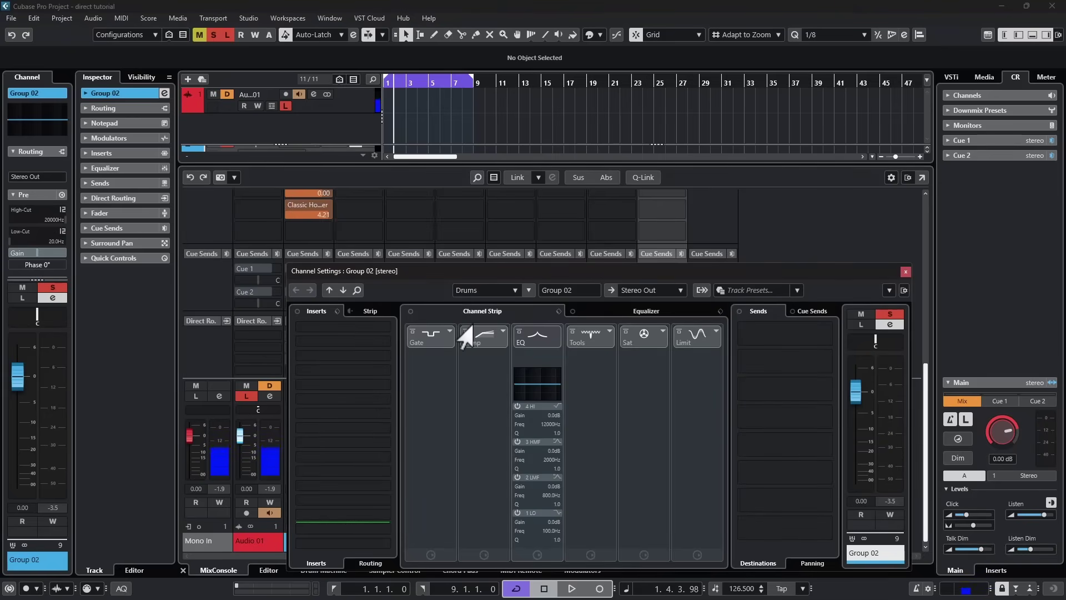
left_click(465, 336)
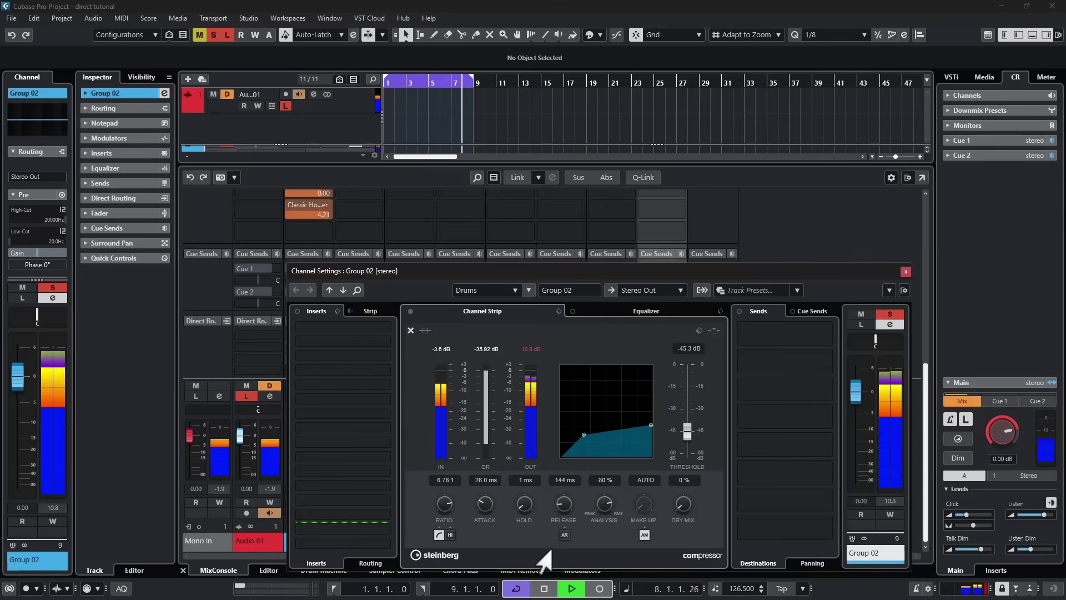
left_click(545, 588)
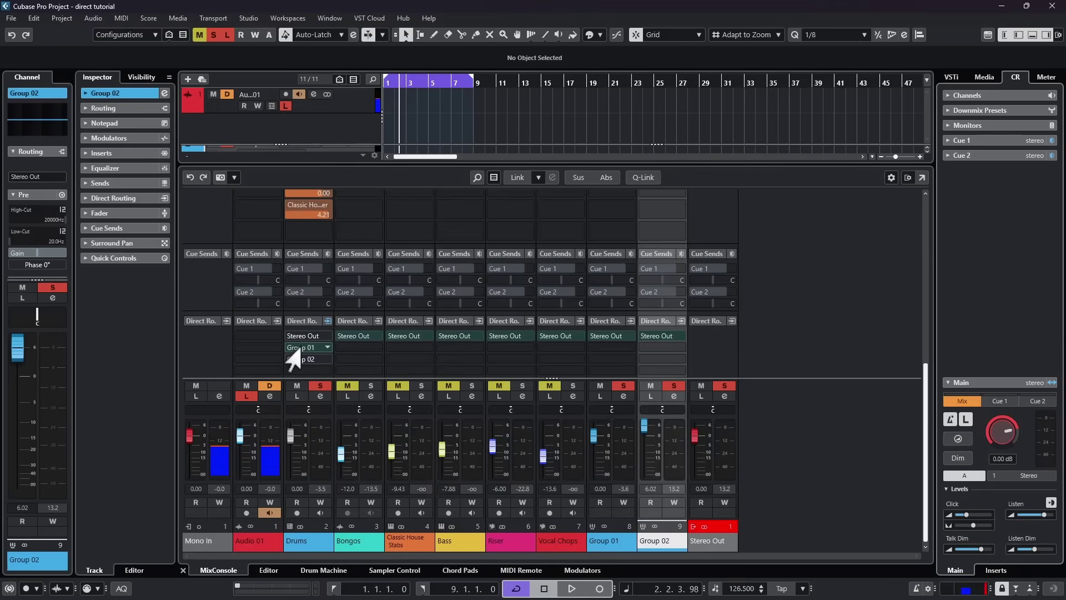
Audition the Drums channel through Group 01 and open the mixer's function options
key("space")
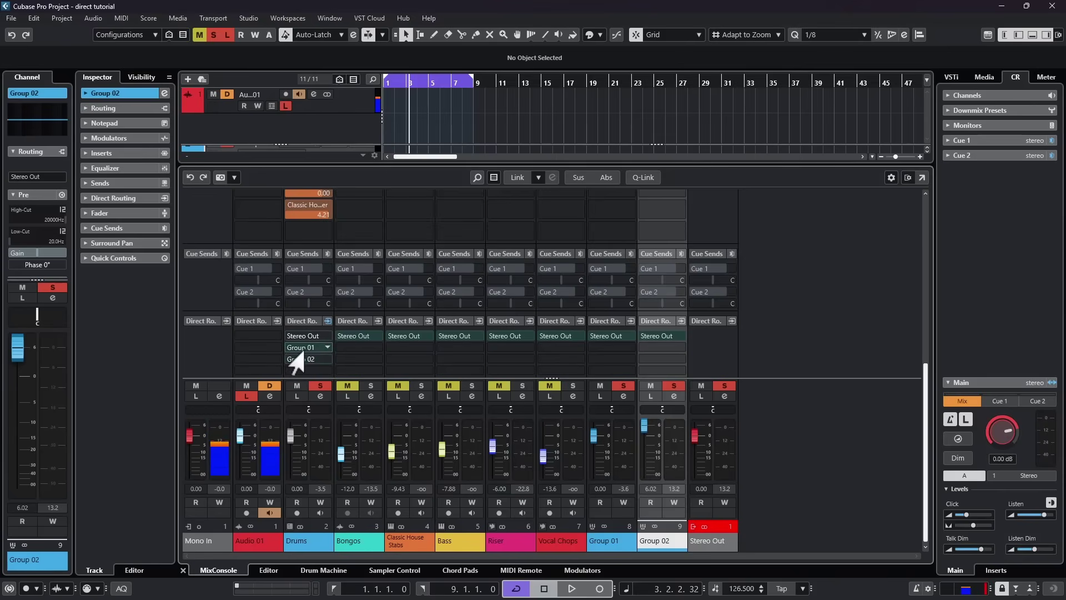
left_click(890, 178)
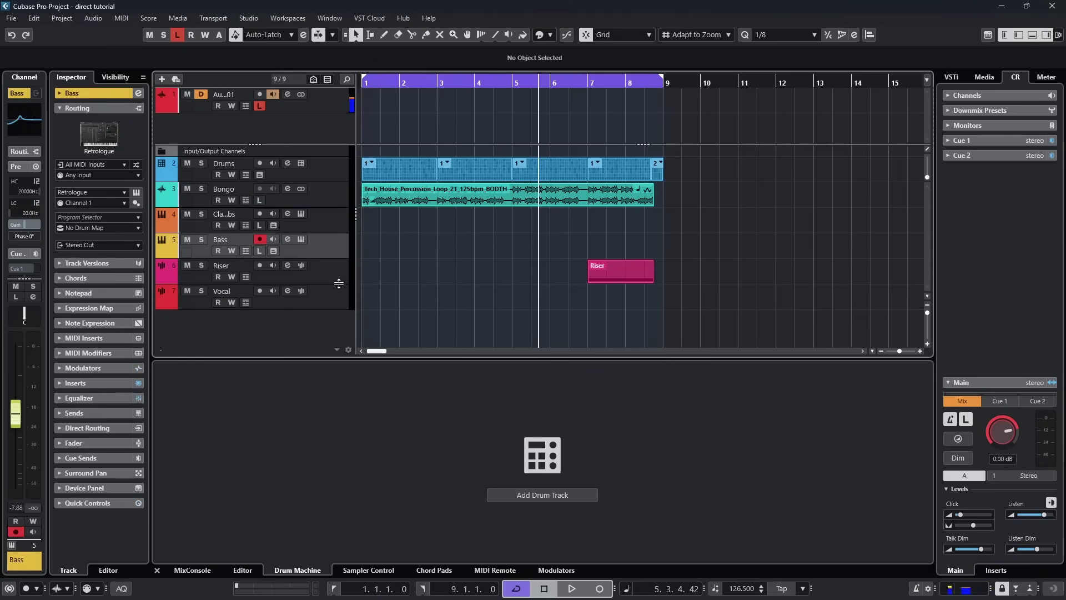
Select the Drums track and expand its Direct Routing section in the Inspector
left_click(337, 277)
left_click(312, 167)
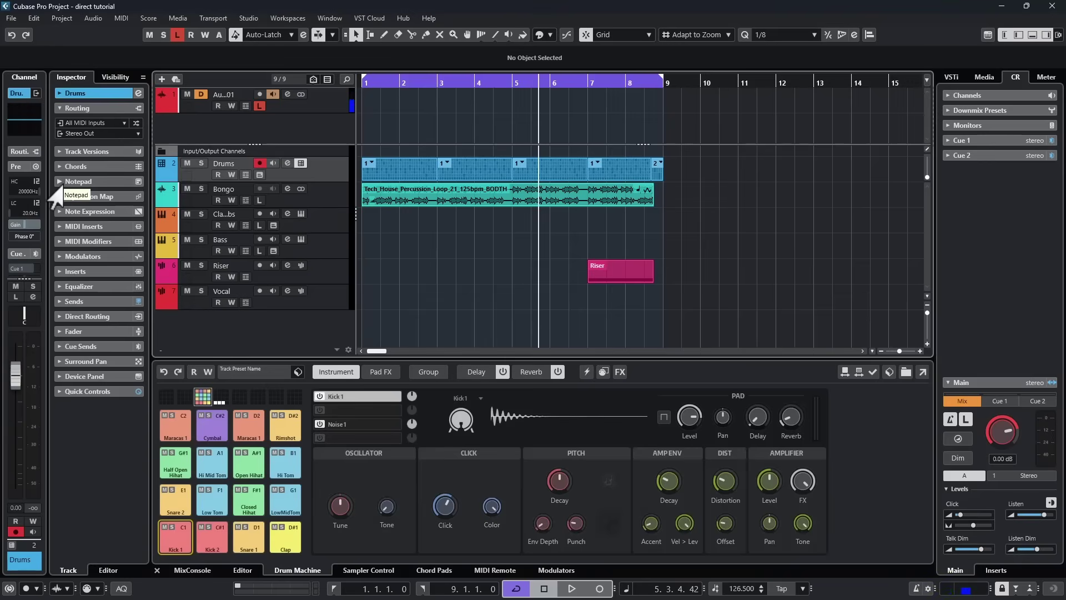
left_click(75, 316)
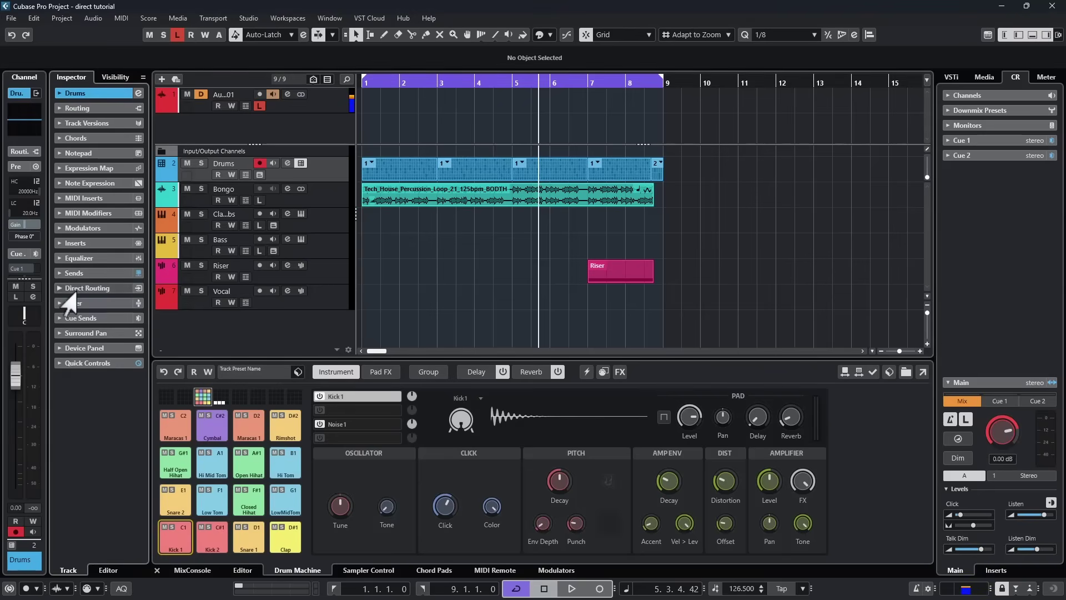
Check the Inspector's section setup for the Direct Routing entry and close it
right_click(88, 436)
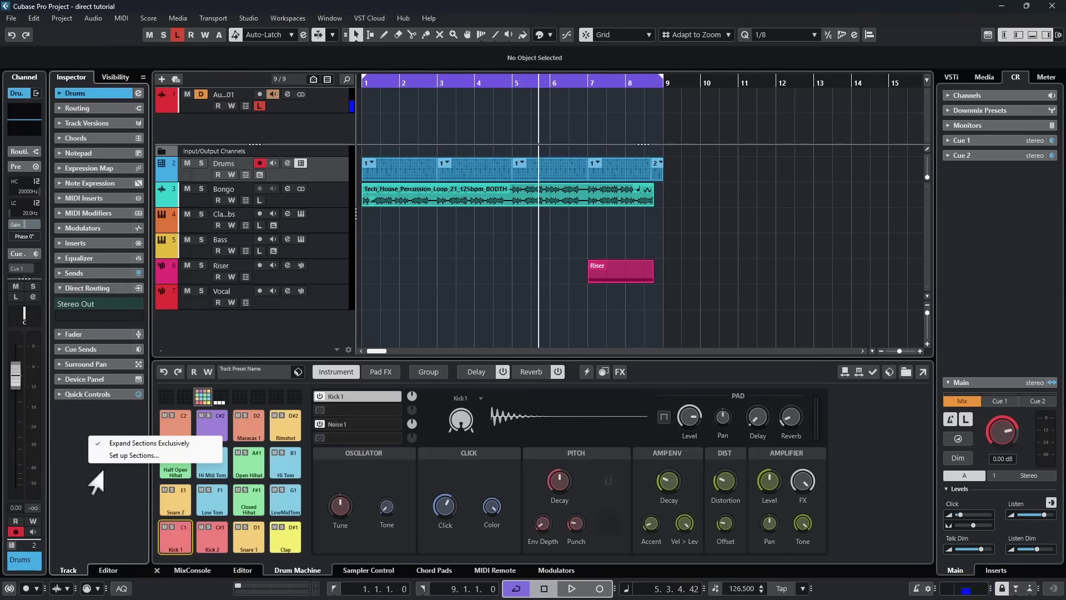
left_click(115, 456)
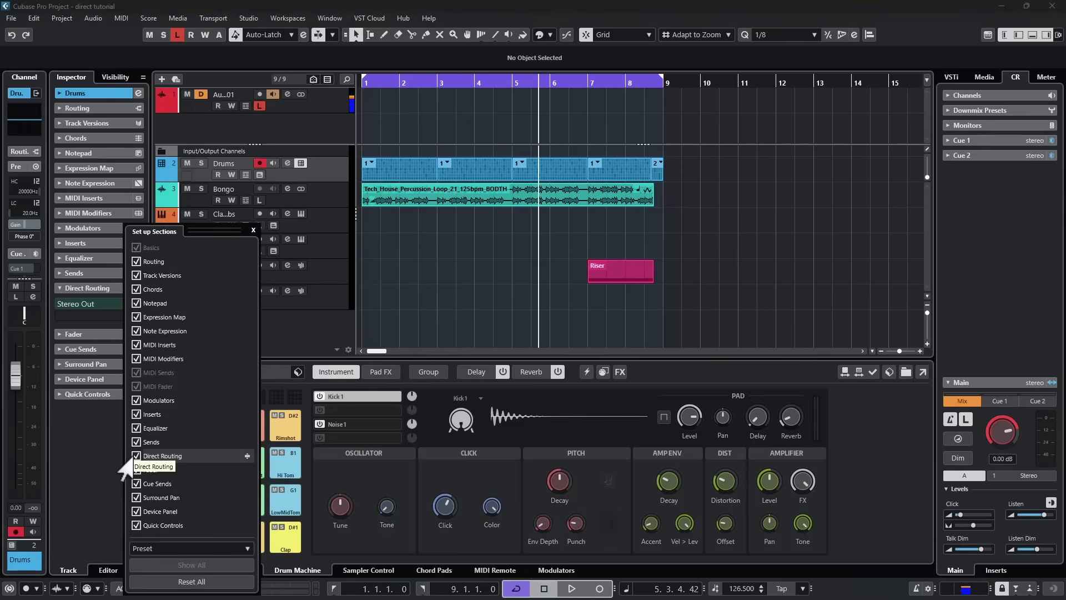
left_click(69, 450)
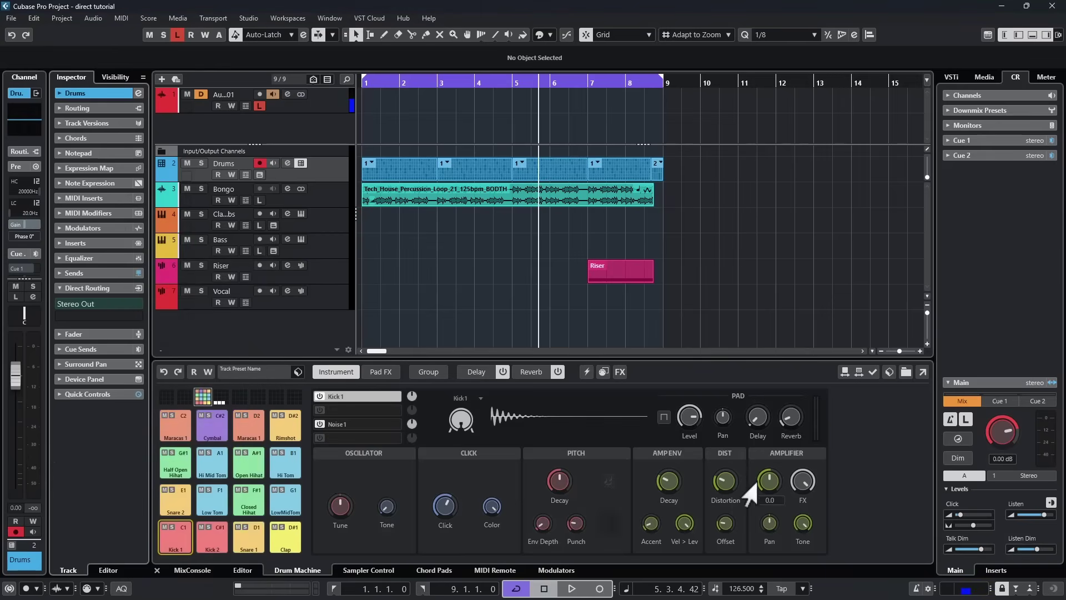
Show the MixConsole in the lower zone and bring the channels' Direct Routing racks into view
key("alt+F3")
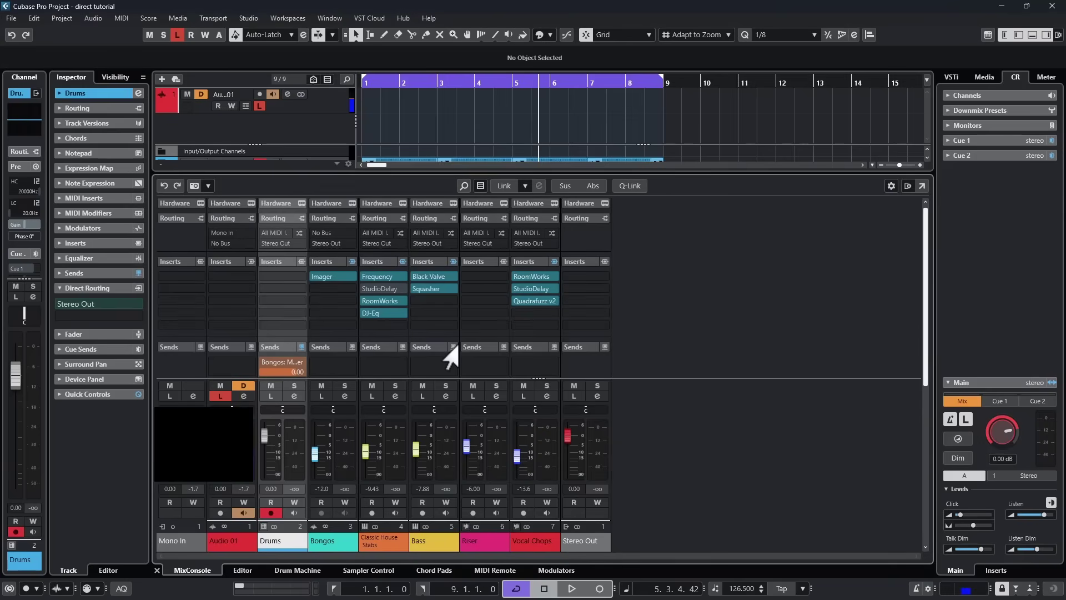
scroll(654, 284, "down", 3)
scroll(654, 285, "up", 3)
left_click(579, 262)
left_click(579, 262)
left_click(571, 263)
left_click(571, 263)
scroll(566, 269, "down", 4)
left_click(907, 185)
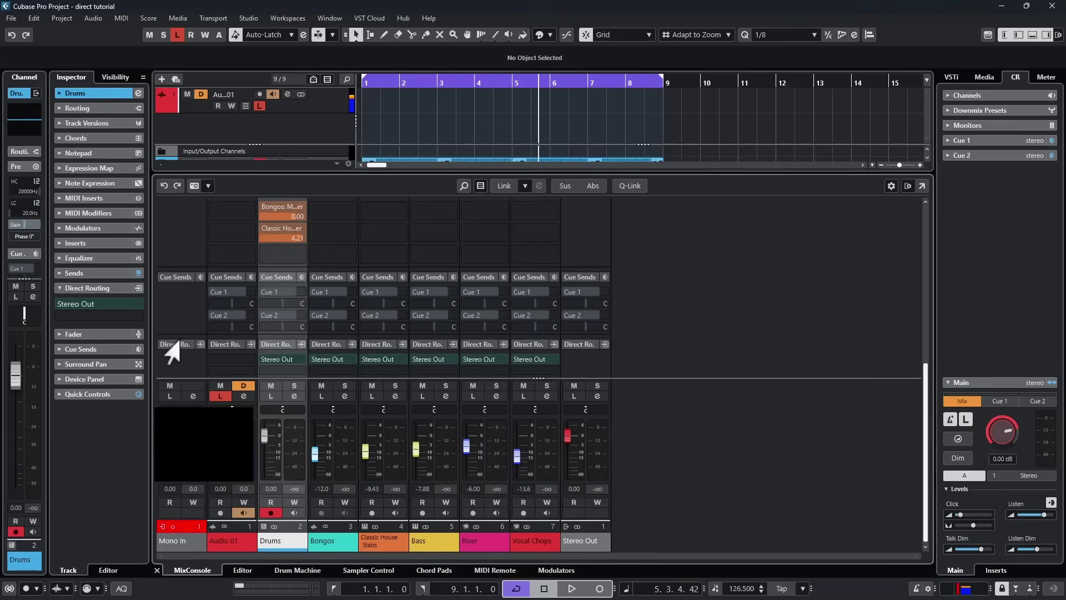
Examine the Drums channel's Direct Routing rack in the mixer and the matching section in the Inspector
scroll(199, 355, "up", 1)
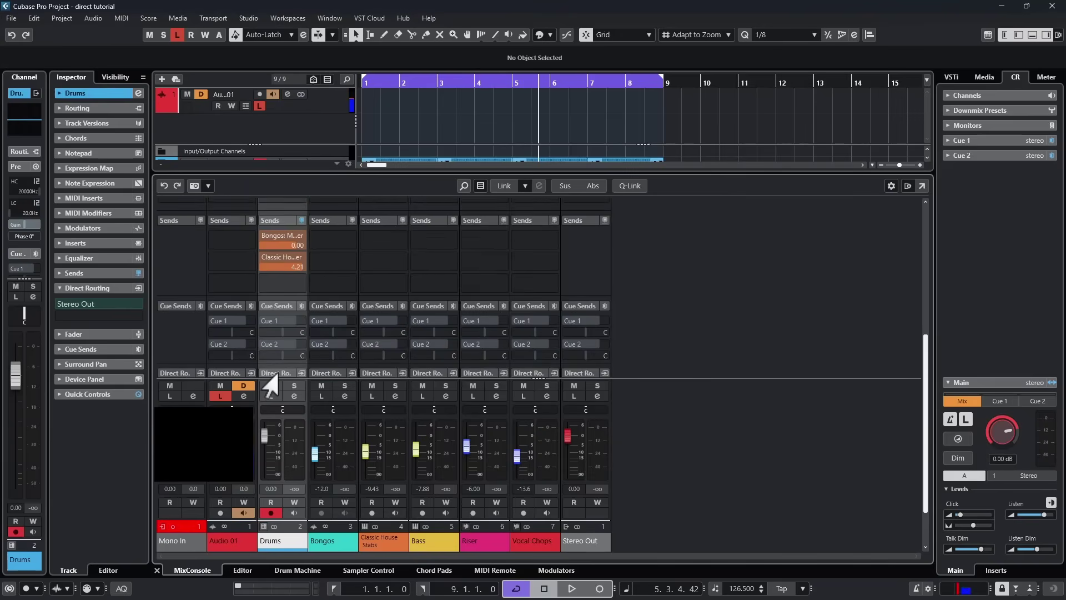
scroll(267, 380, "down", 1)
scroll(267, 355, "up", 1)
scroll(868, 361, "down", 1)
scroll(644, 364, "up", 1)
left_click(84, 302)
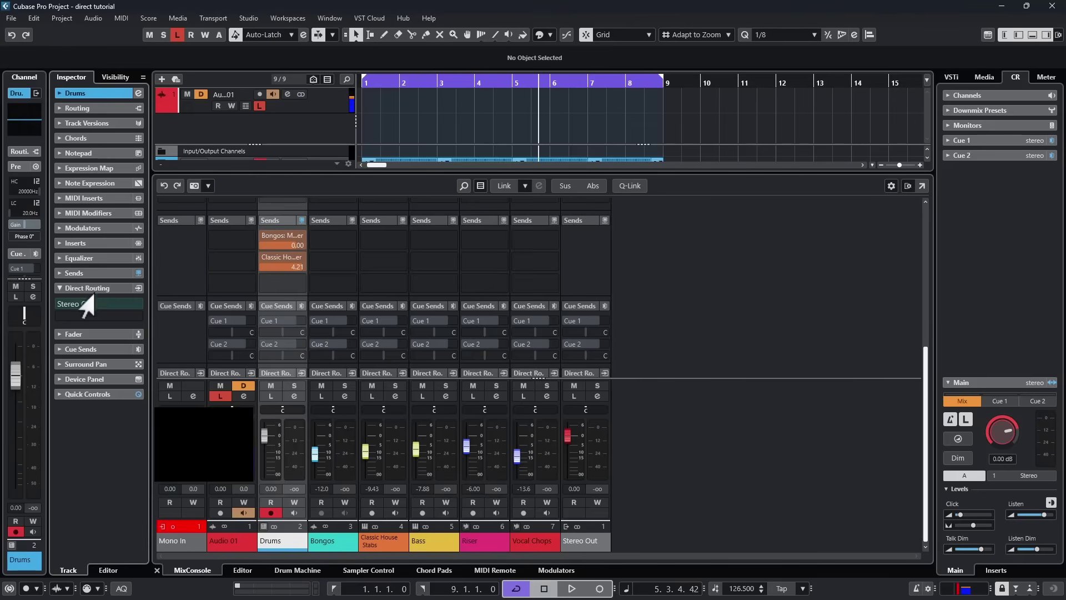
Add two stereo group tracks outside the folder with their audio outputs set to Stereo Out
right_click(690, 307)
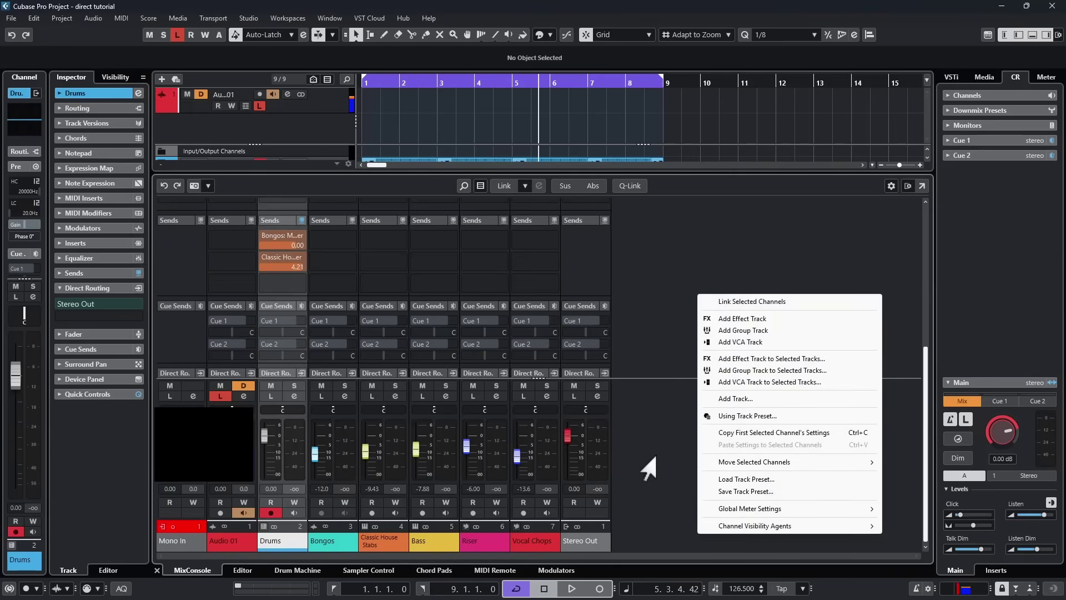
left_click(738, 330)
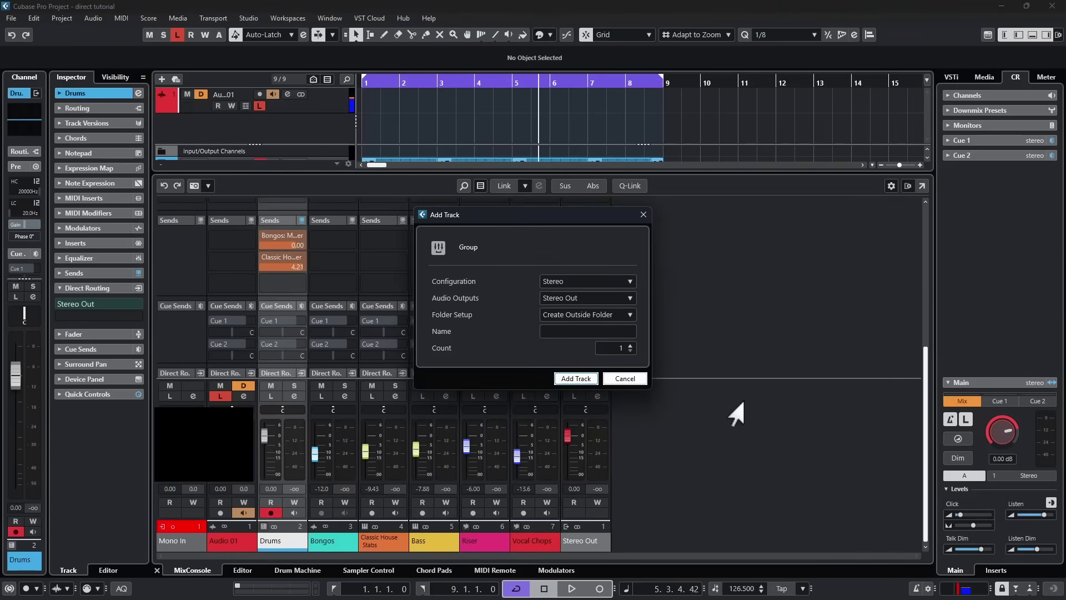
left_click(629, 346)
left_click(560, 382)
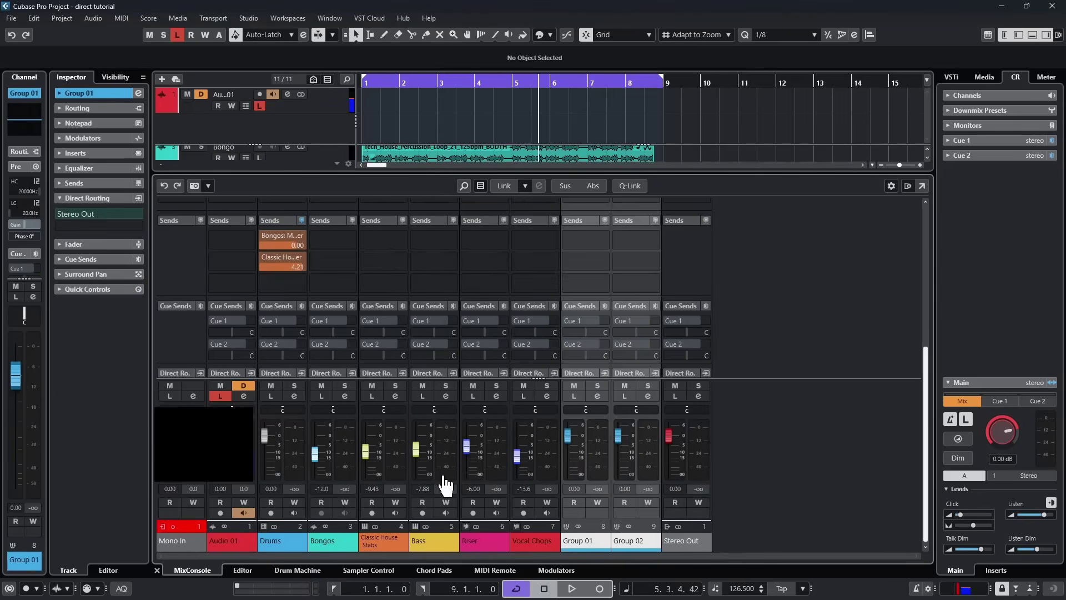
Assign Group 01 and Group 02 as the second and third direct routing destinations of the Drums channel
left_click(292, 445)
scroll(260, 347, "down", 1)
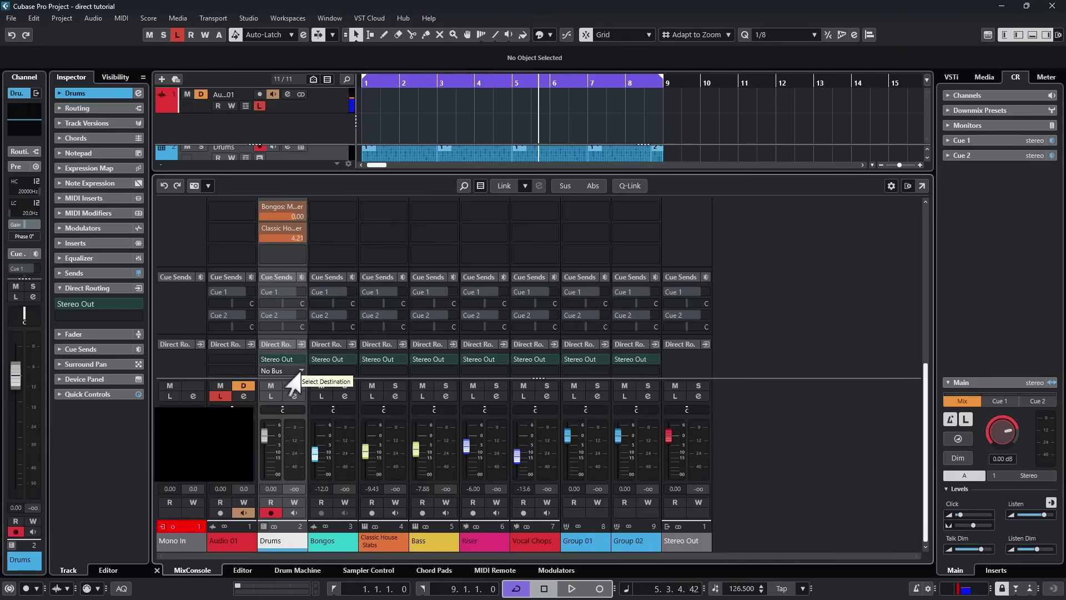
left_click(287, 370)
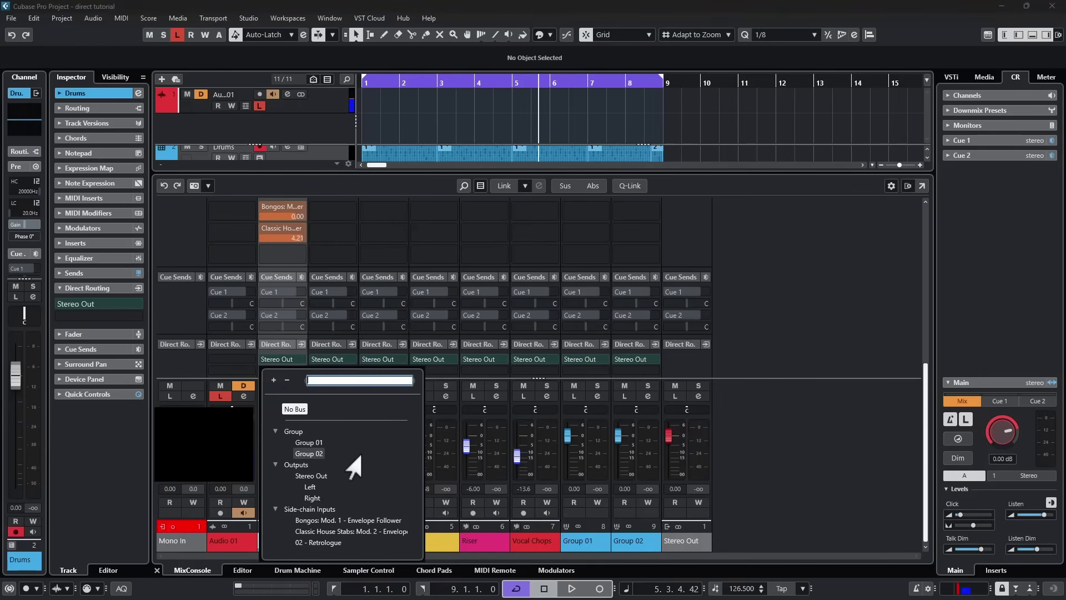
left_click(303, 445)
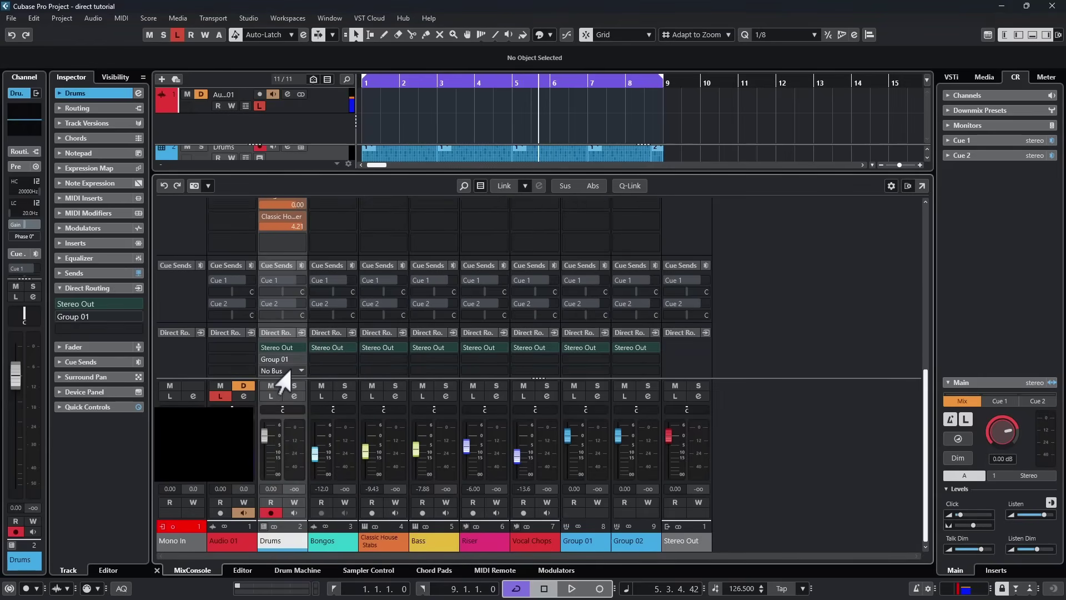
left_click(265, 363)
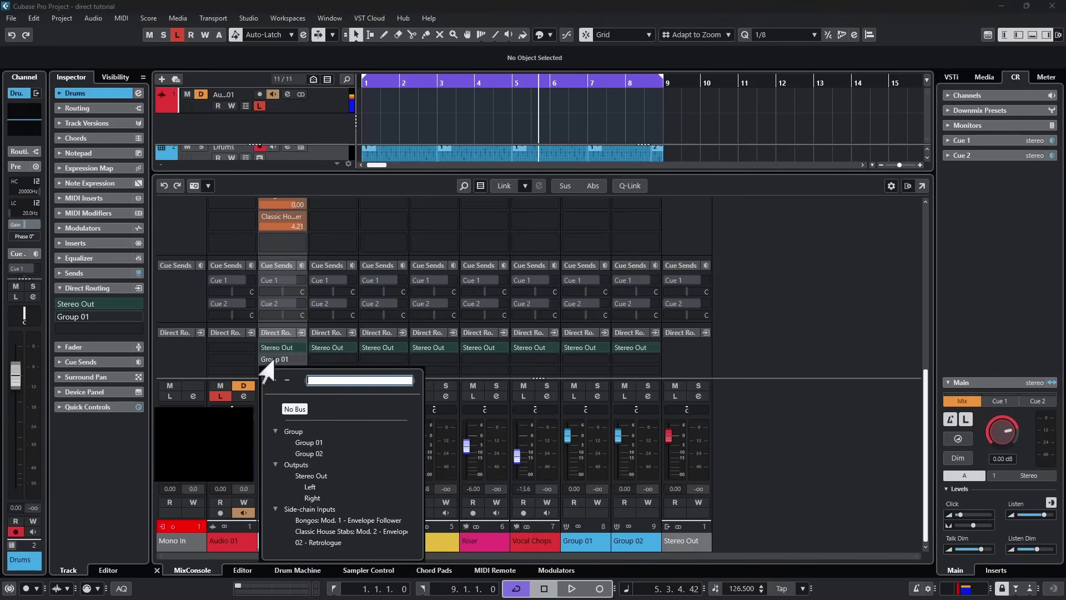
left_click(308, 453)
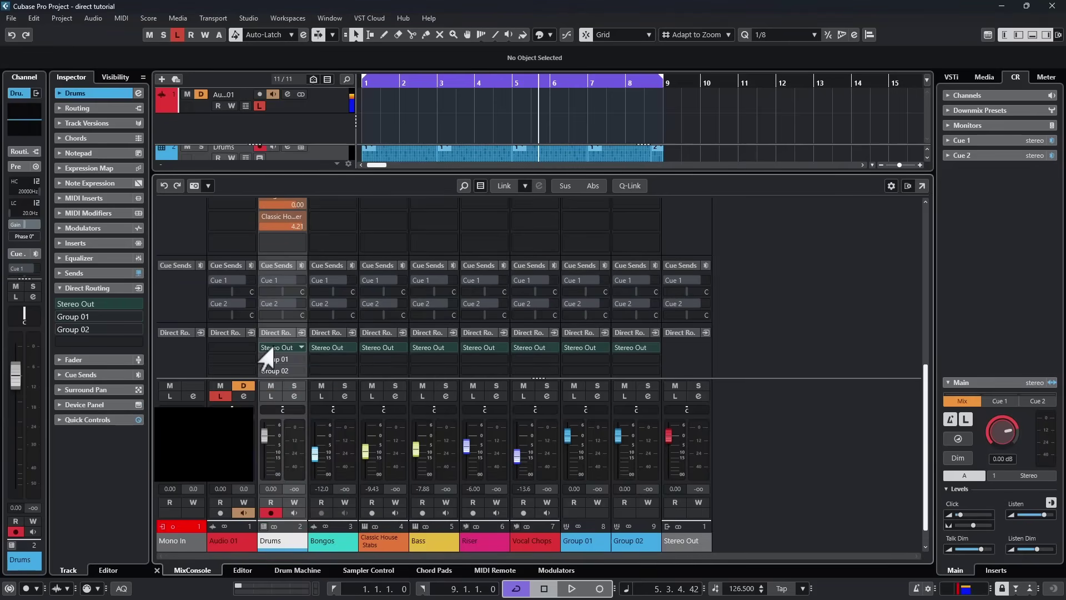
Switch the Drums channel's direct routing repeatedly between Stereo Out, Group 01 and Group 02, ending on Group 02
left_click(268, 360)
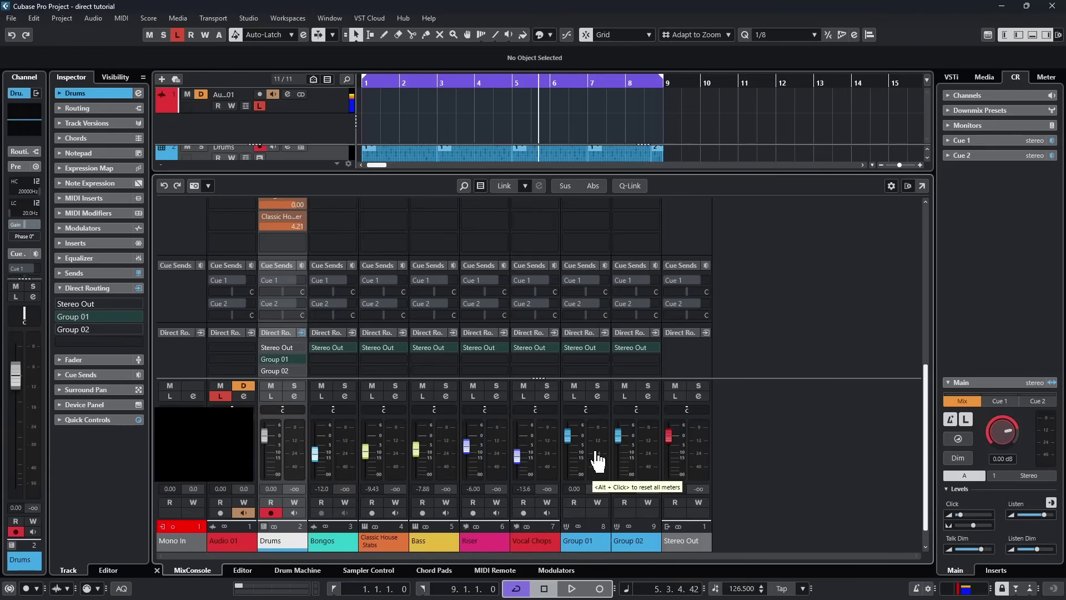
left_click(268, 370)
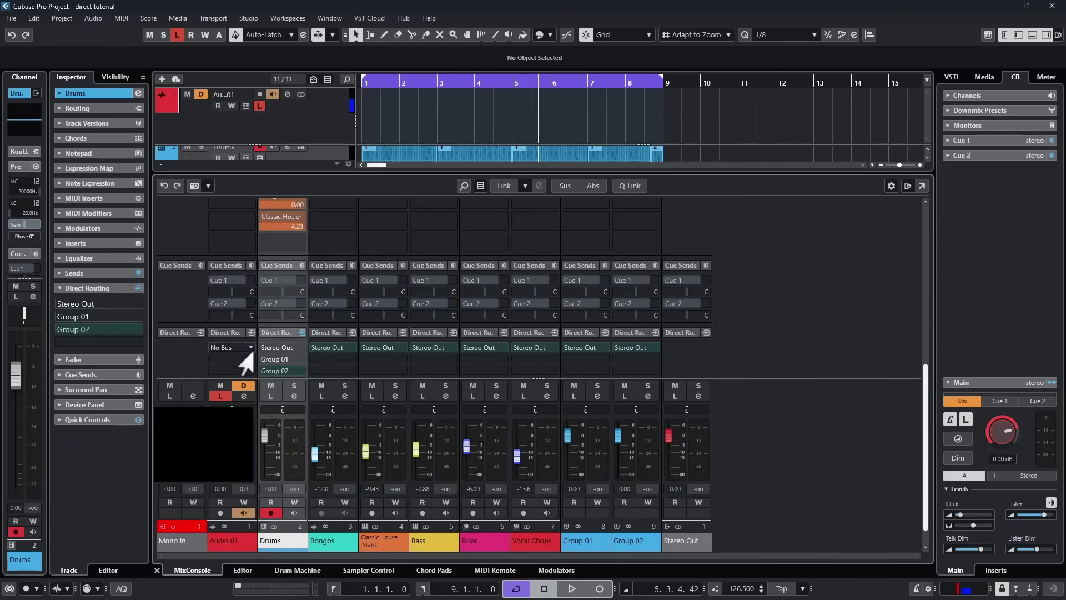
left_click(265, 348)
left_click(263, 360)
left_click(261, 371)
left_click(260, 362)
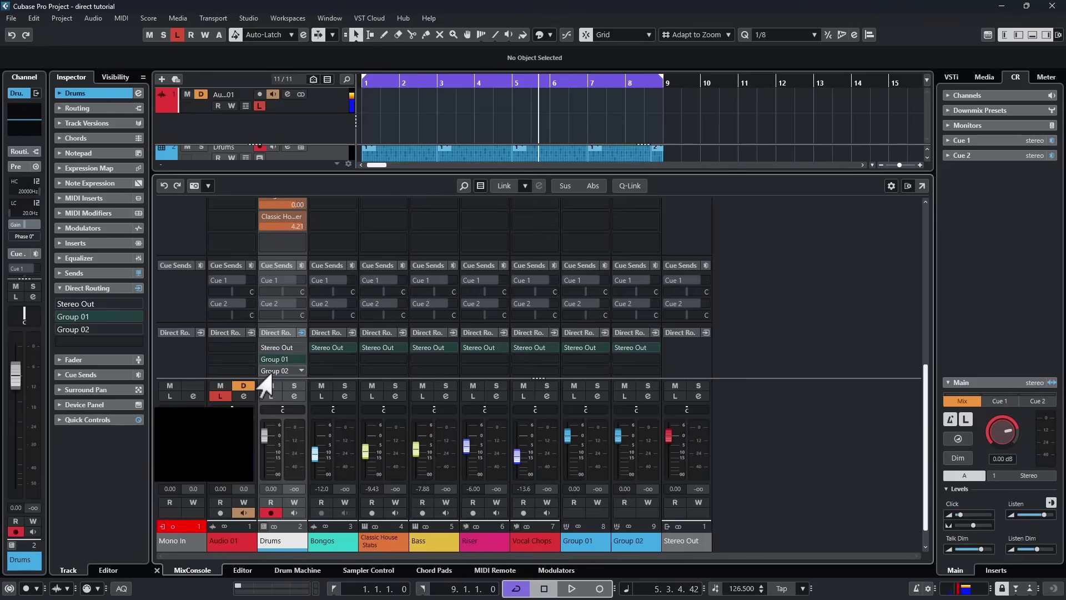
left_click(261, 371)
left_click(267, 359)
left_click(266, 348)
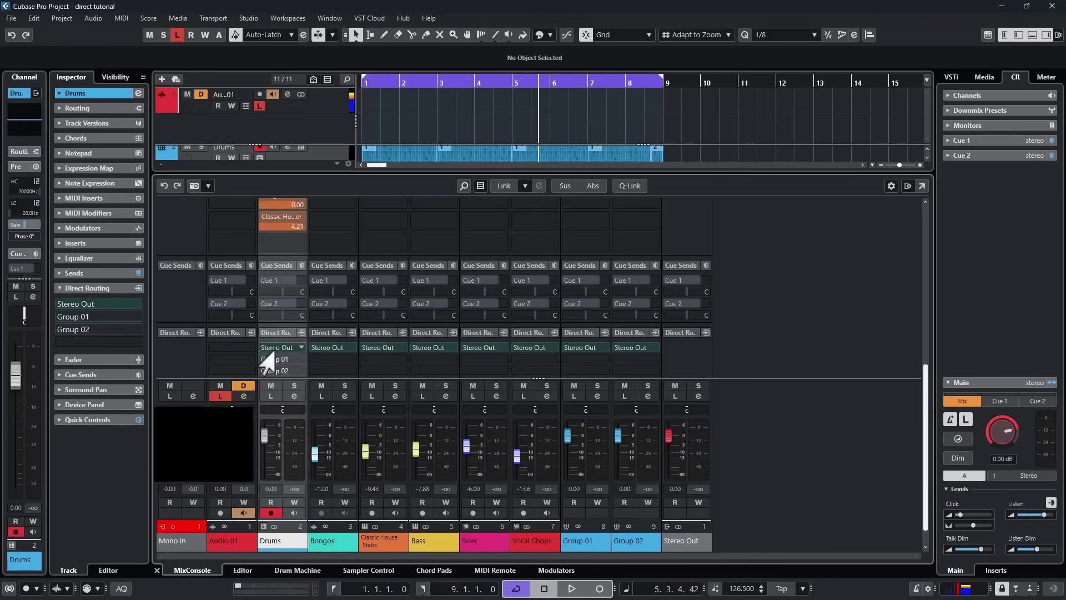
left_click(263, 370)
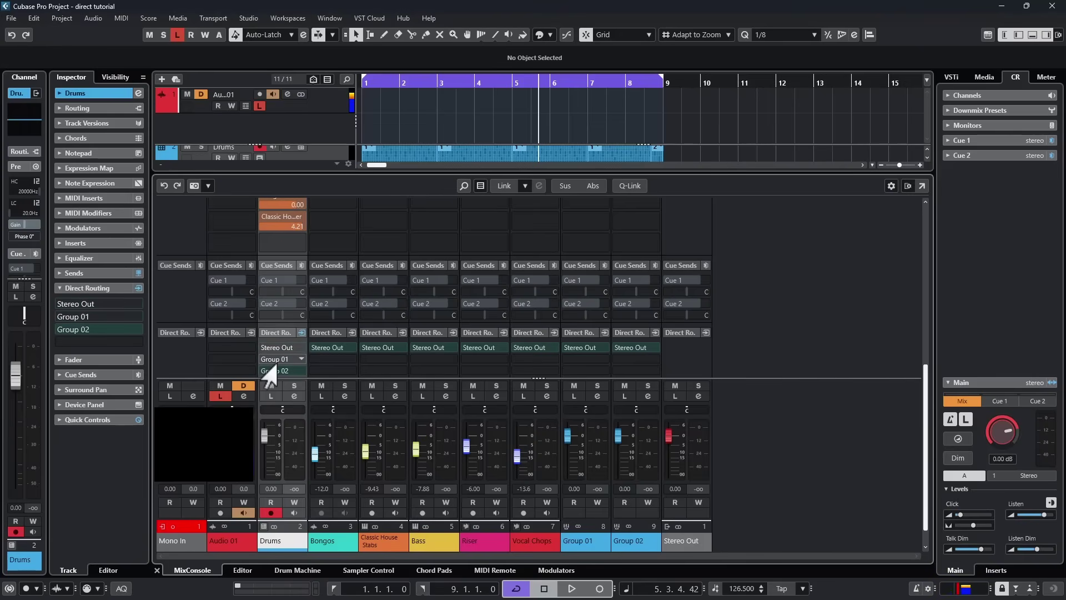
left_click(265, 359)
left_click(263, 349)
left_click(260, 370)
left_click(262, 360)
left_click(263, 348)
left_click(265, 360)
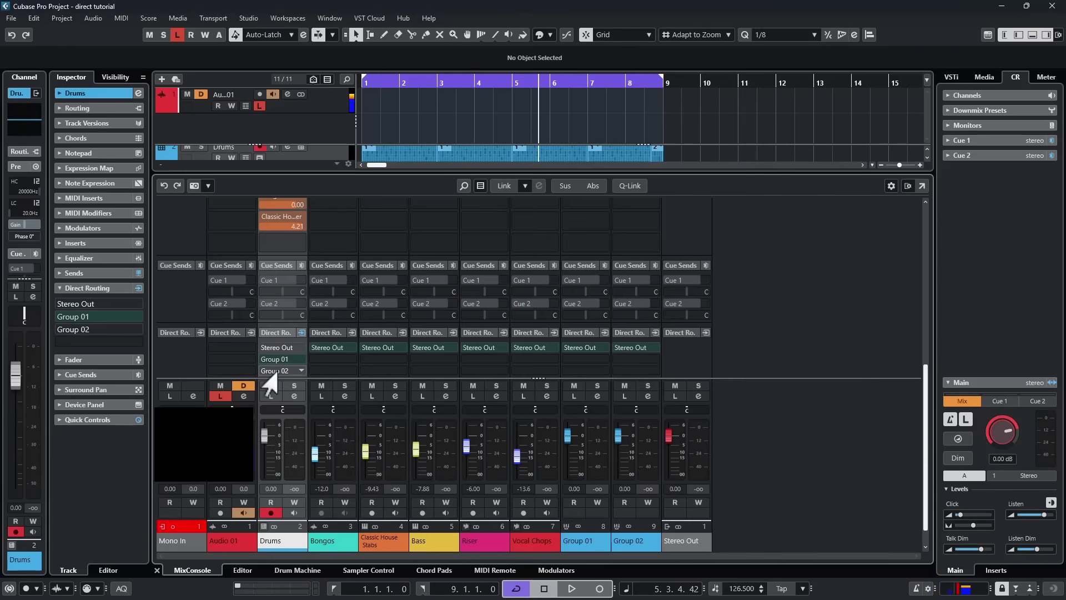
left_click(264, 370)
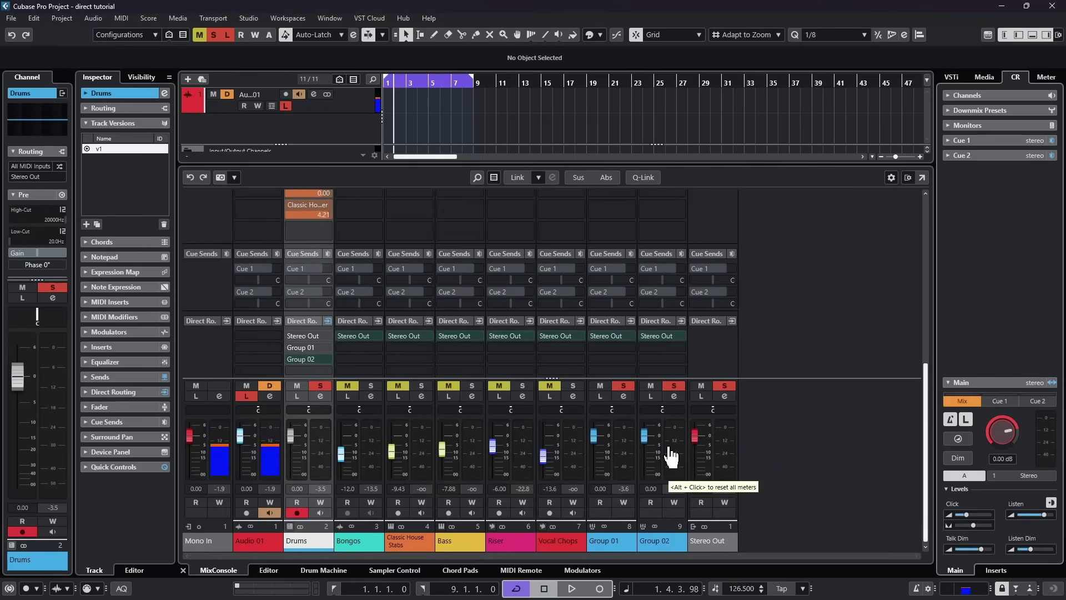
Compress Group 02 with its channel strip compressor at a 6.76:1 ratio and a -45.3 dB threshold while auditioning it
left_click(672, 457)
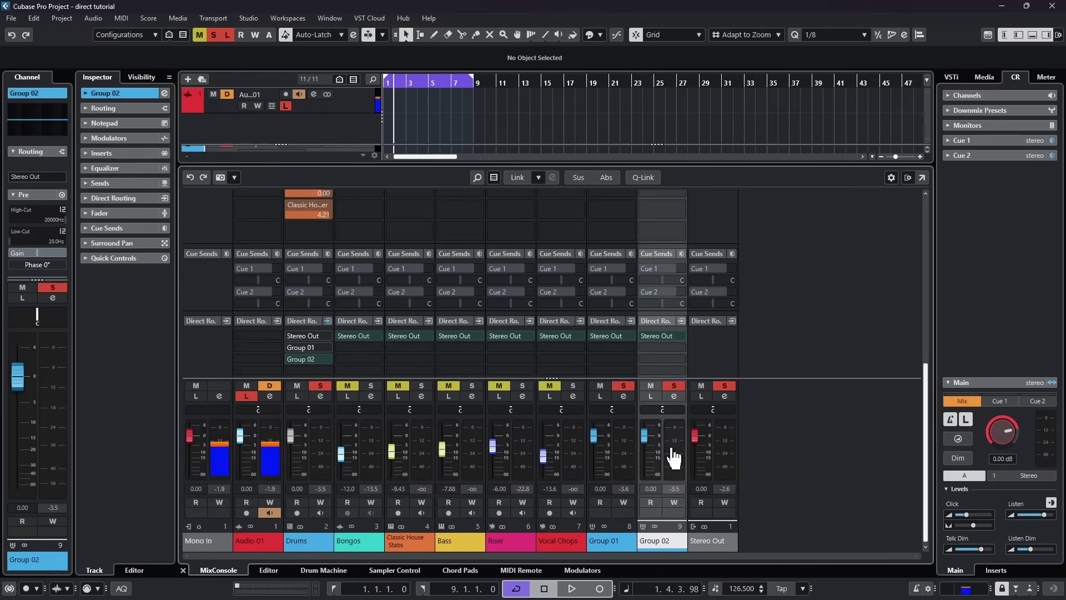
left_click(670, 396)
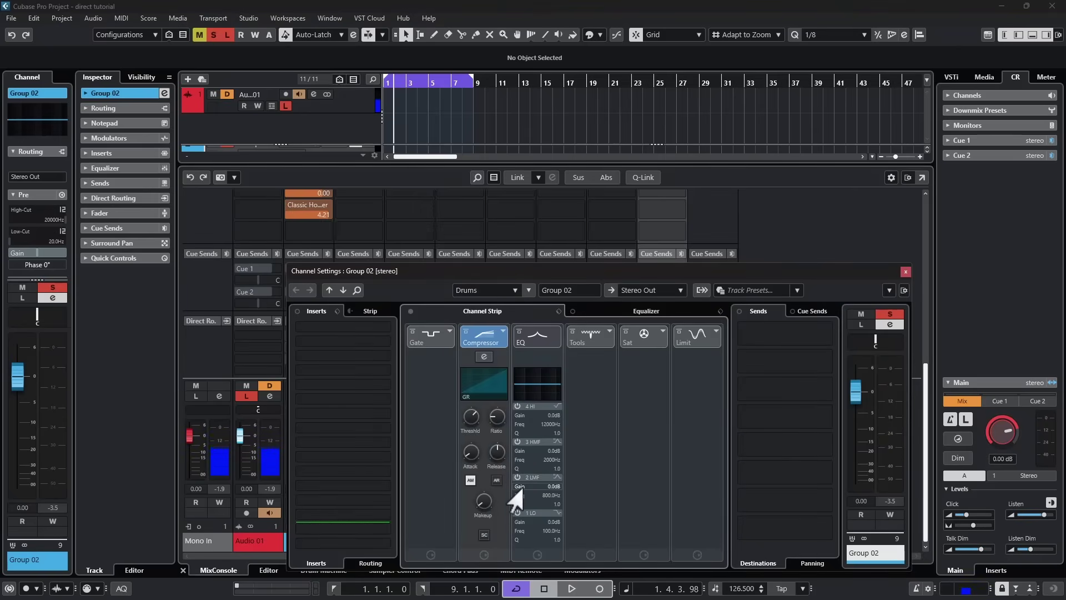
left_click_drag(494, 433, 492, 391)
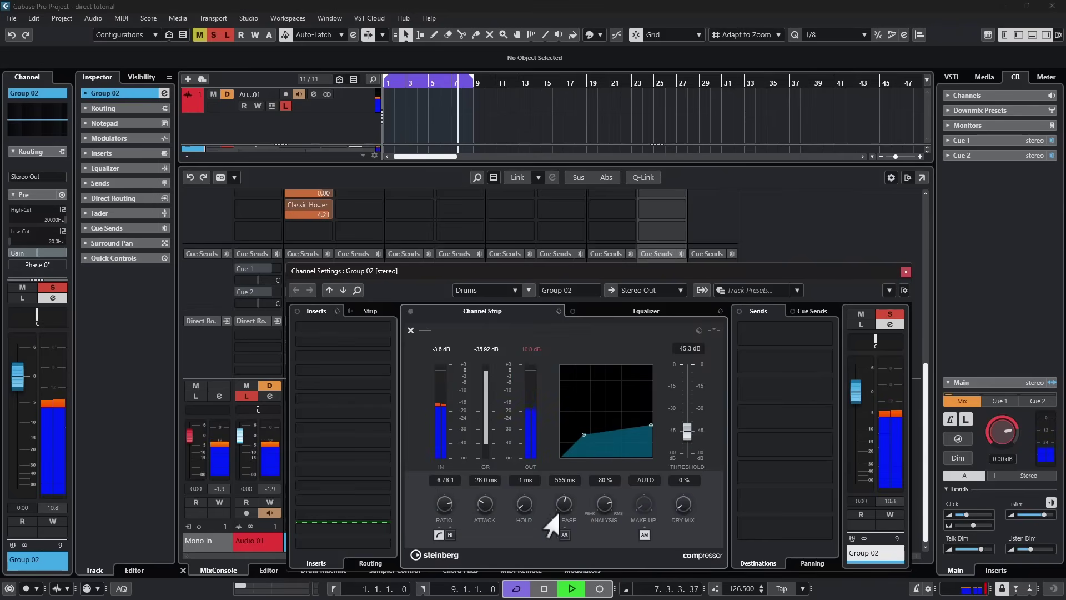
left_click(544, 584)
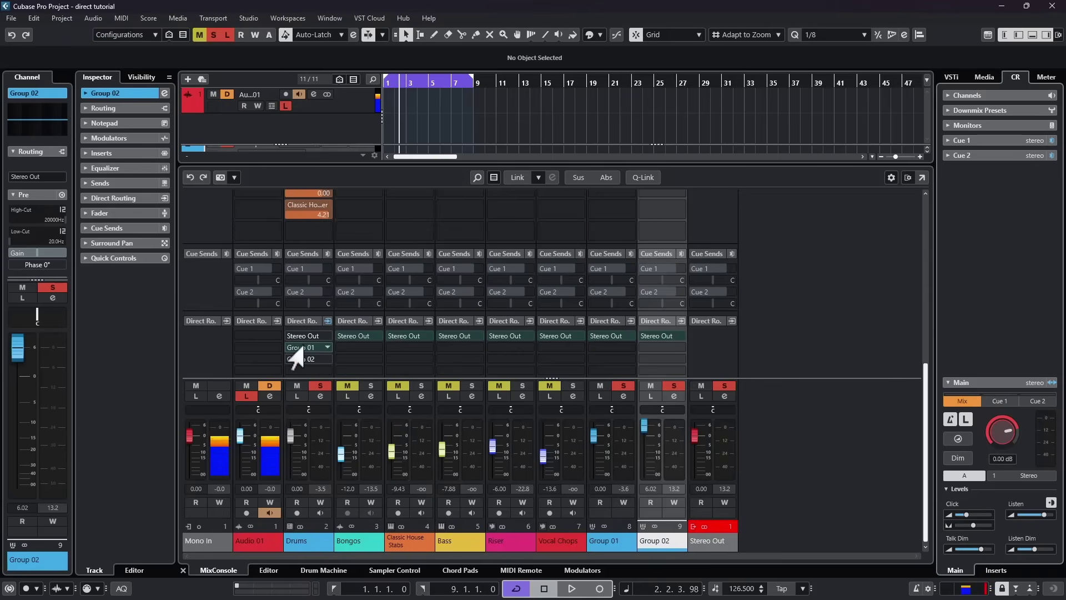
Audition the Drums channel, alternating its direct routing between Group 01 and Group 02 to compare the two signals
key("space")
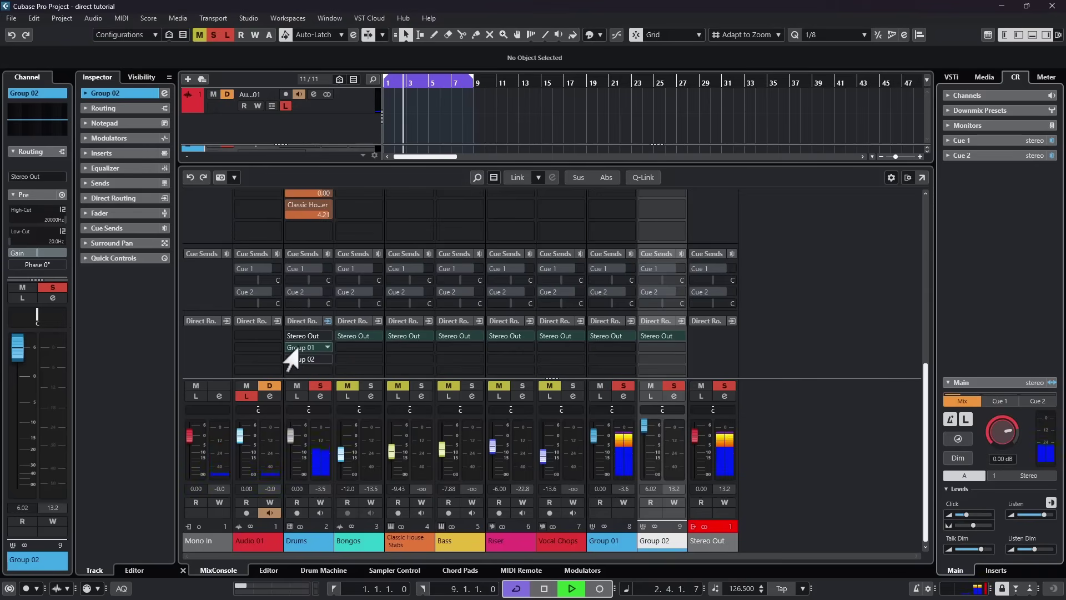
key("space")
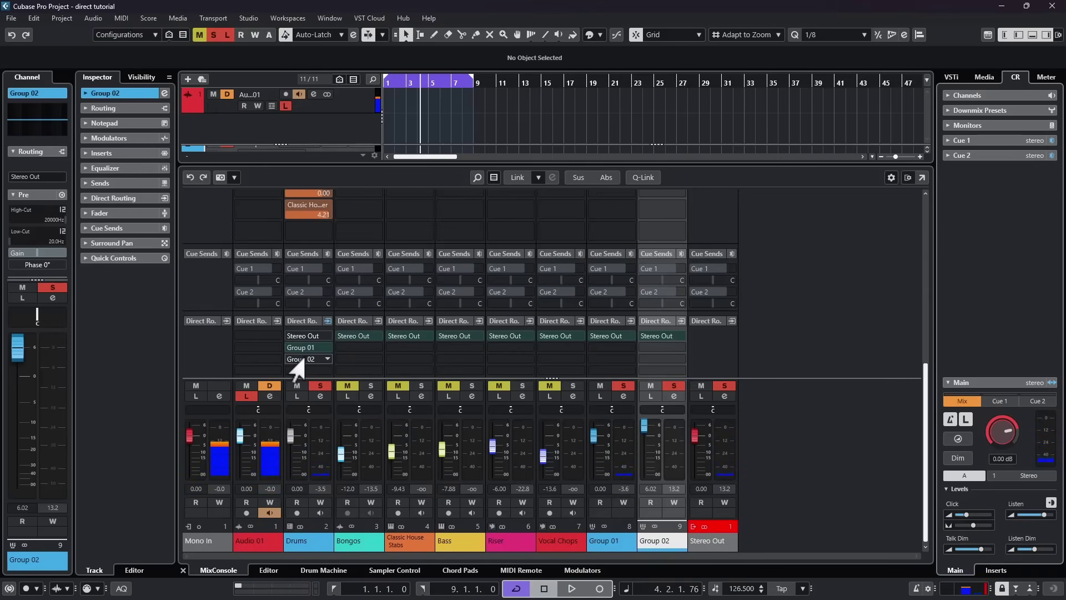
key("space")
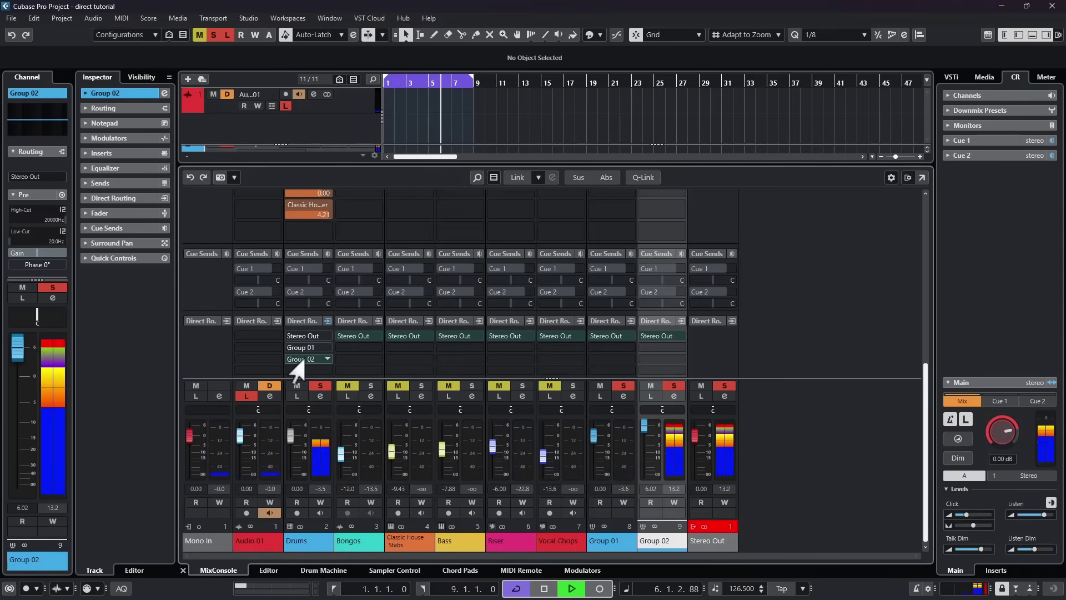
key("space")
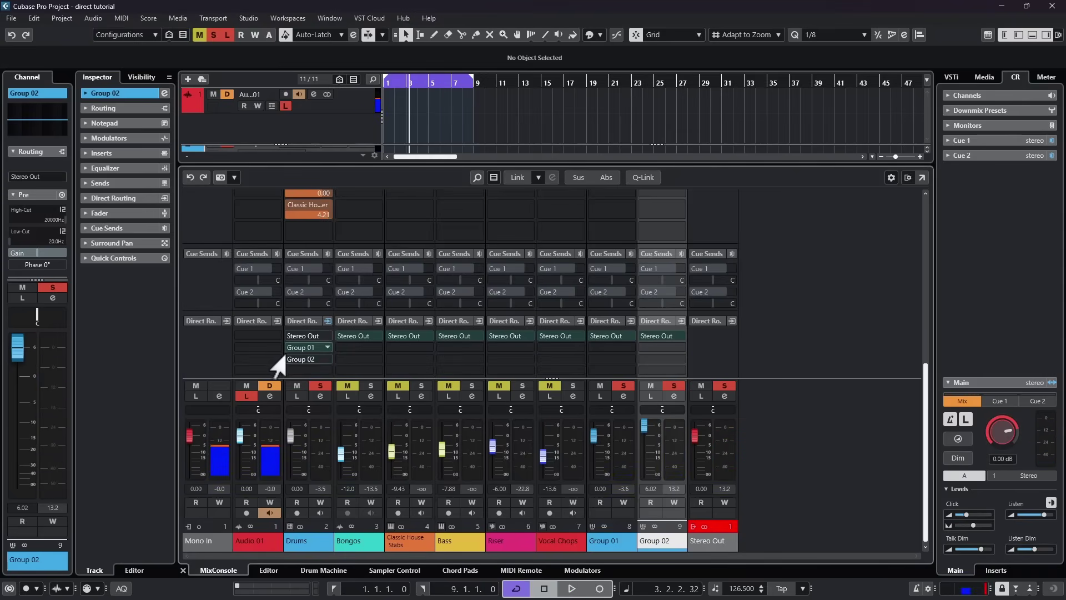
left_click(288, 358)
Turn on summing mode for direct routing and activate Group 01 and Group 02 together as Drums destinations
left_click(890, 178)
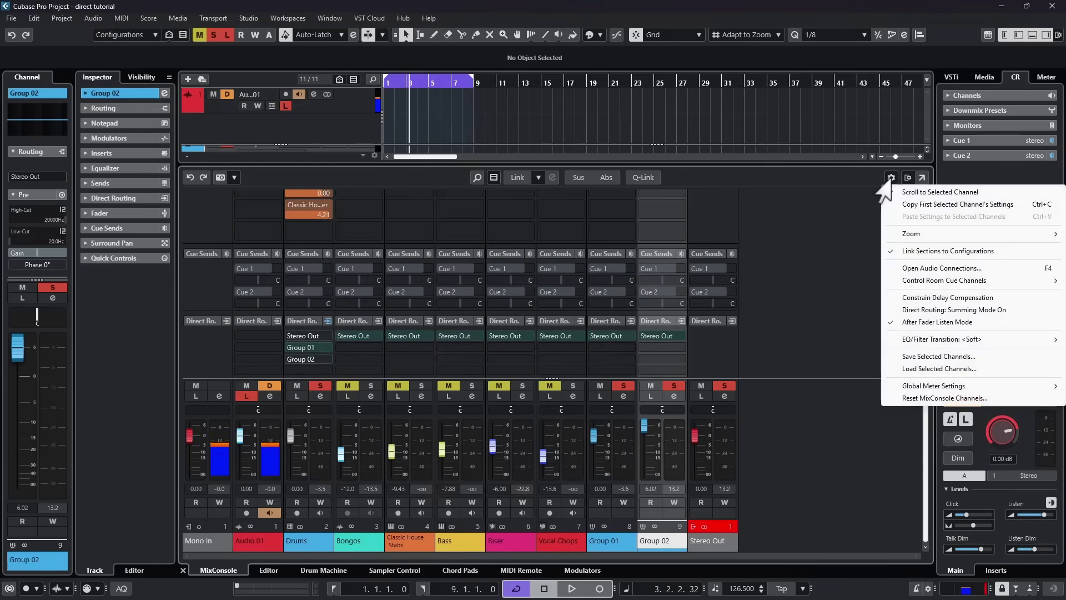
left_click(906, 309)
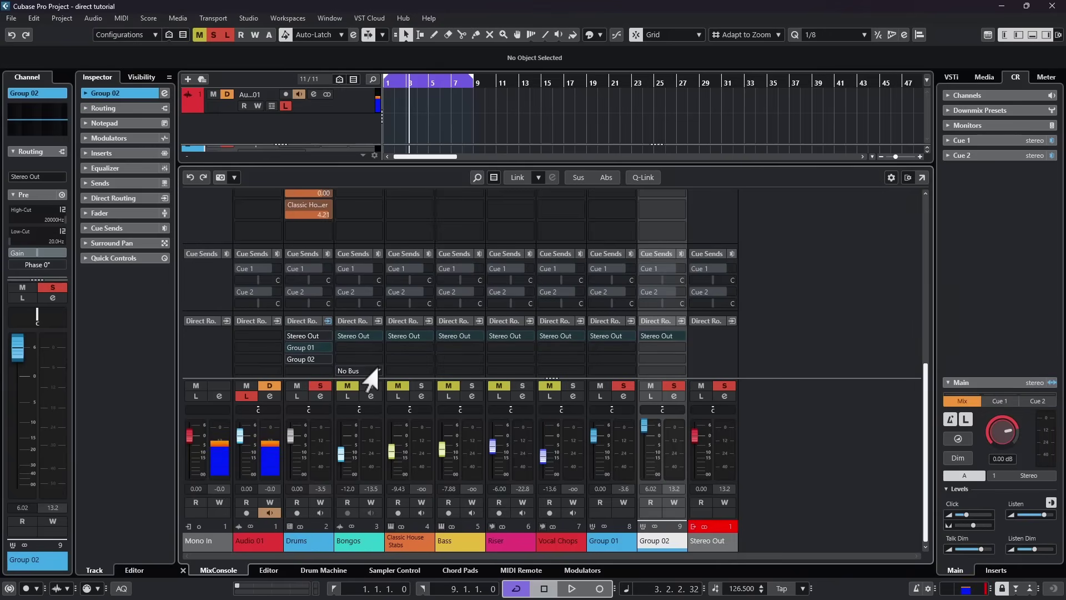
left_click(292, 351)
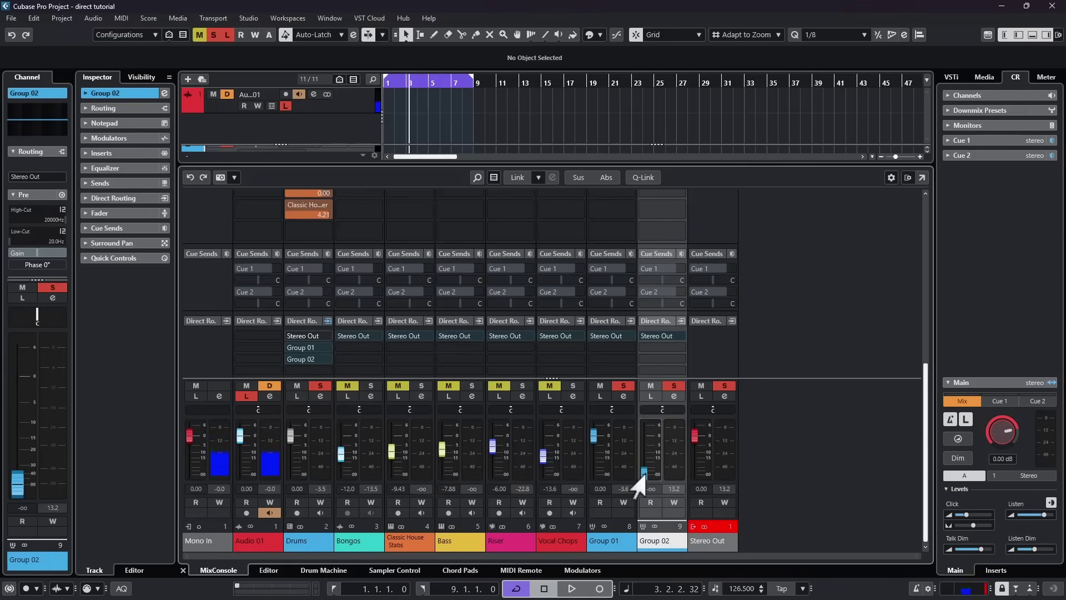
Blend Group 02 in with Group 01 during playback by raising its fader to about -1.59 dB
left_click_drag(636, 475, 638, 440)
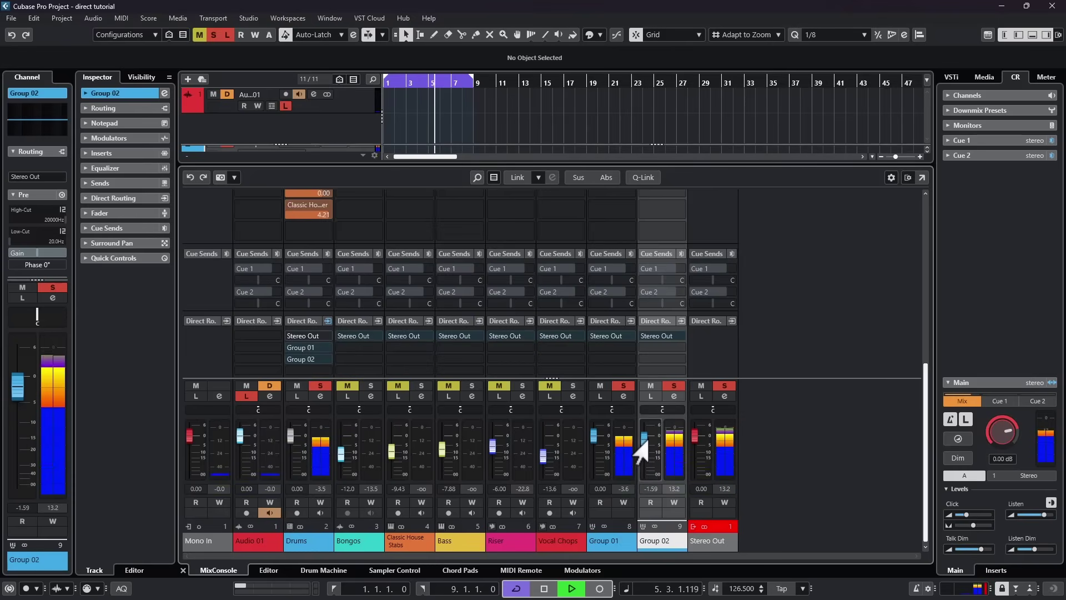
key("space")
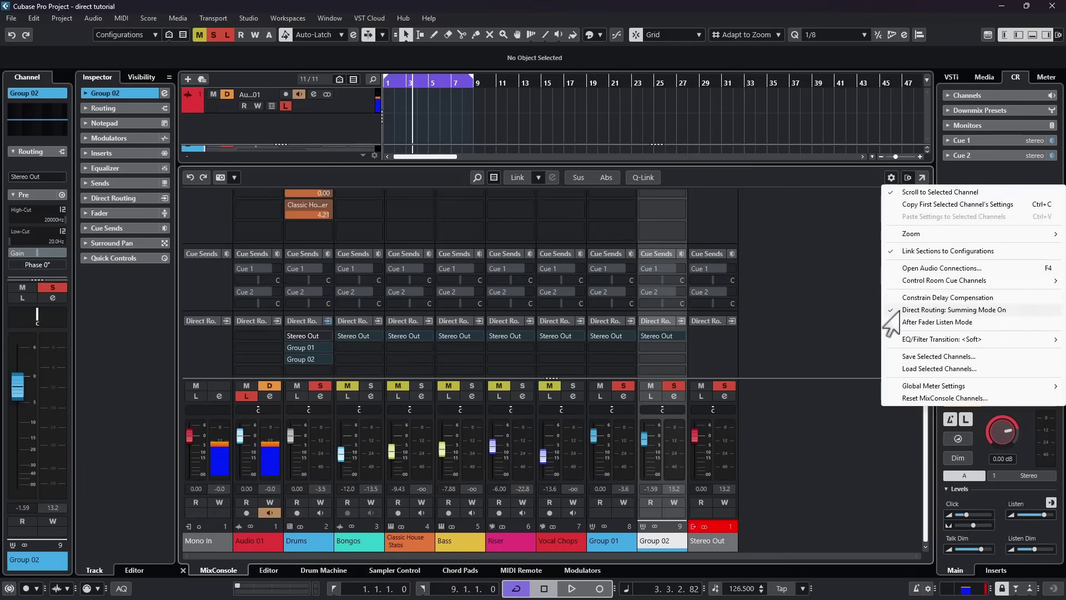
Turn off direct routing summing mode and audition the Drums channel through Group 01 only
left_click(891, 311)
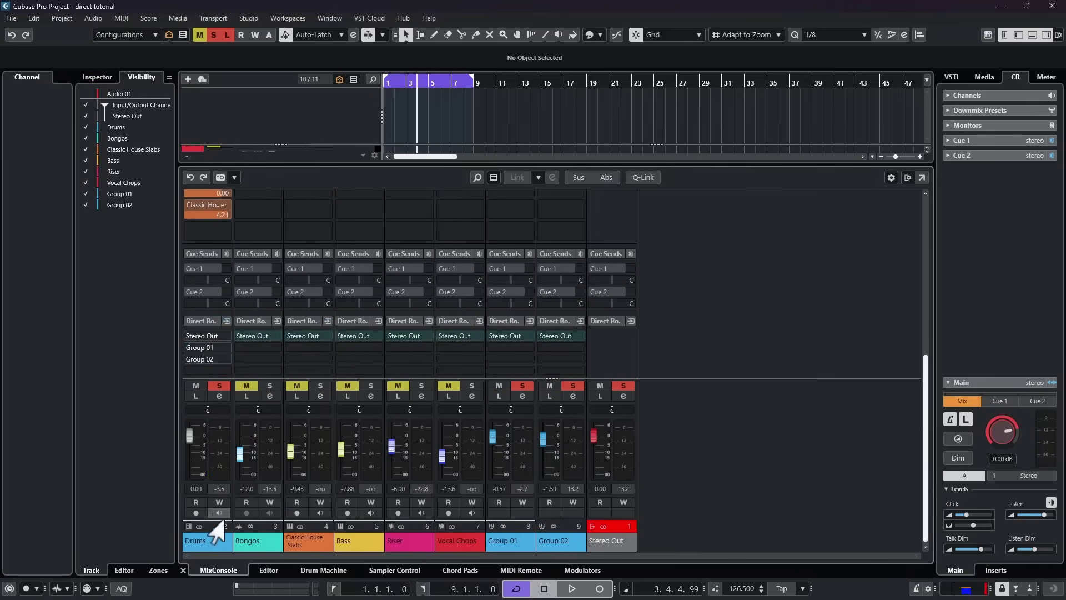
left_click(220, 456)
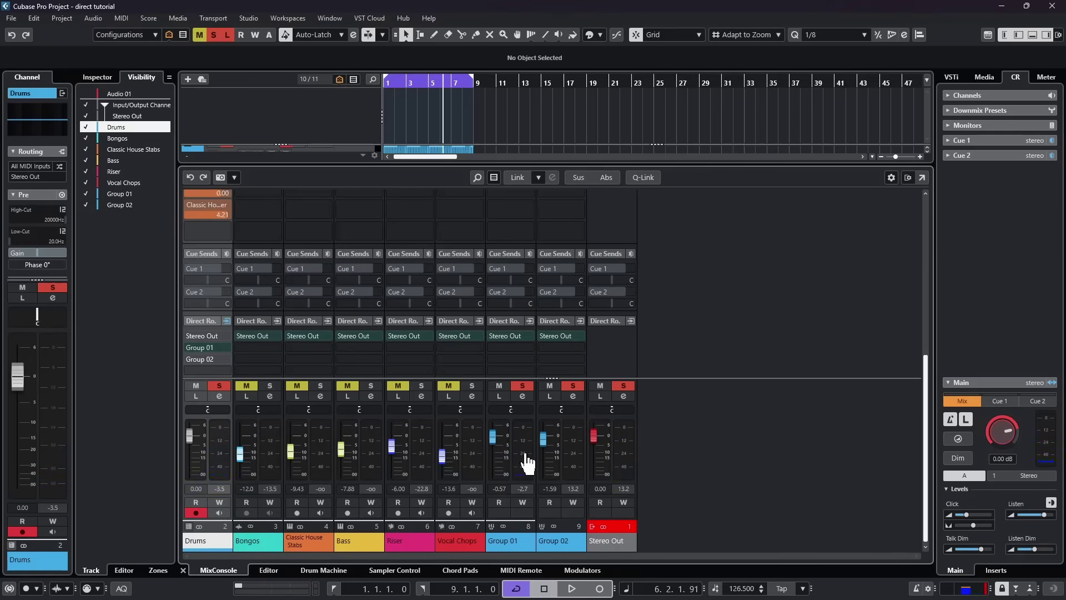
key("space")
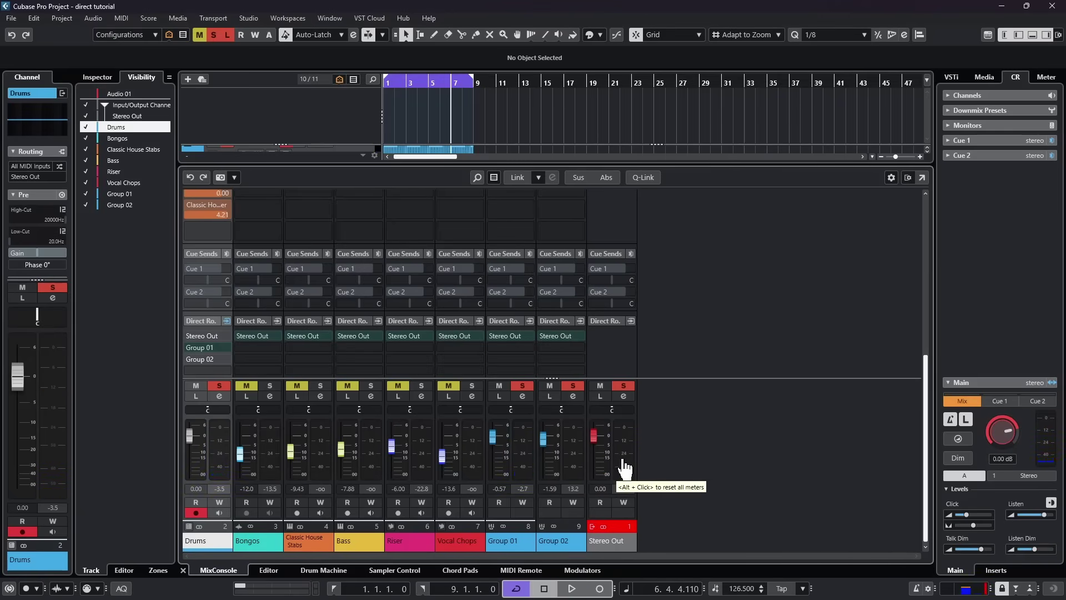
key("space")
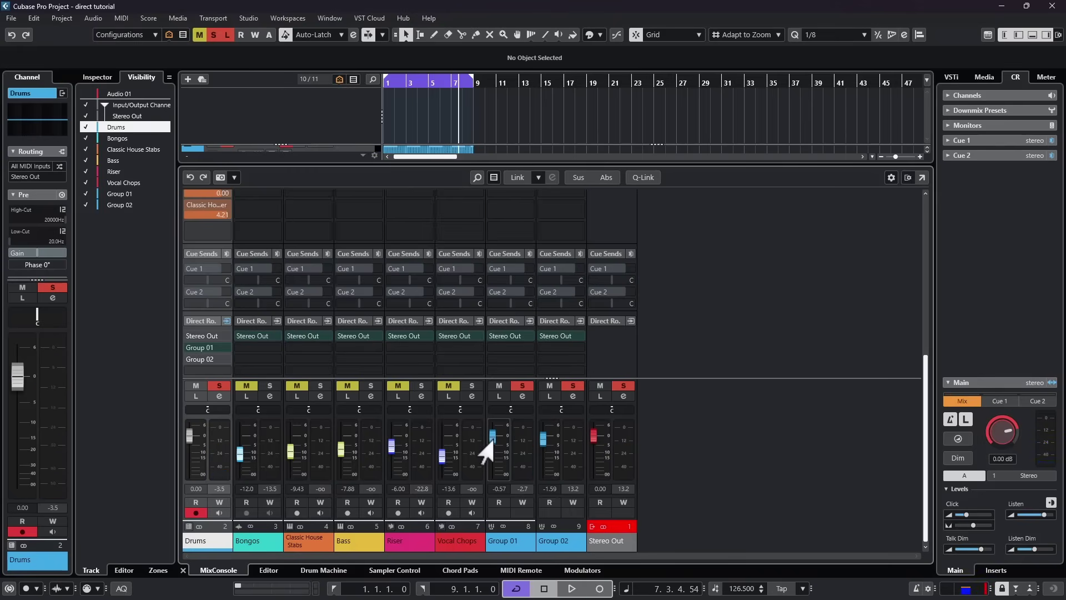
Pull the Group 01 fader fully down and audition the Drums channel routed directly to Stereo Out
key("space")
left_click_drag(491, 442, 486, 500)
key("space")
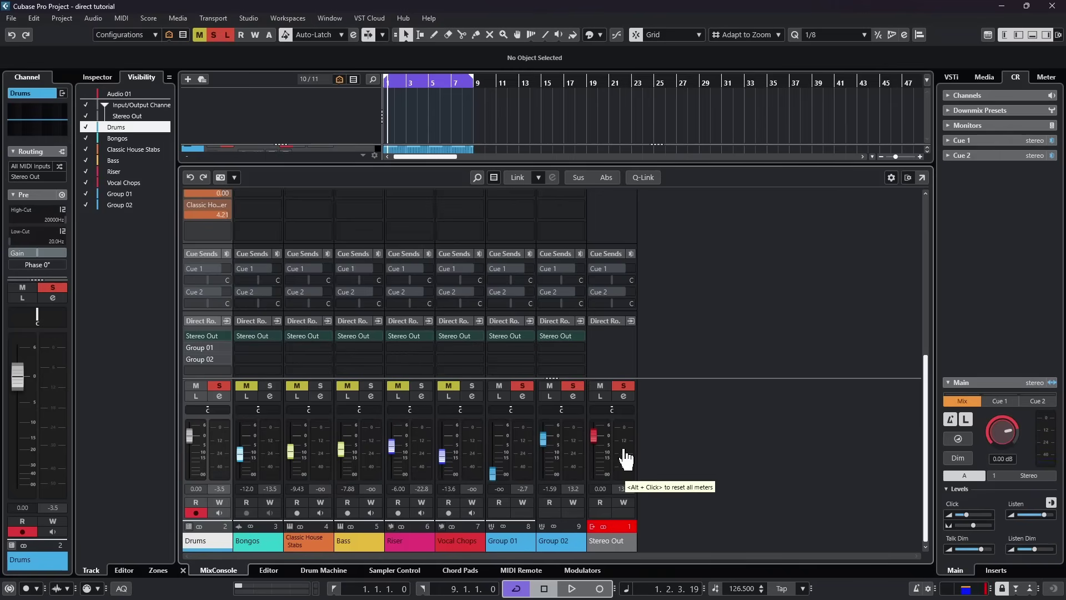
key("space")
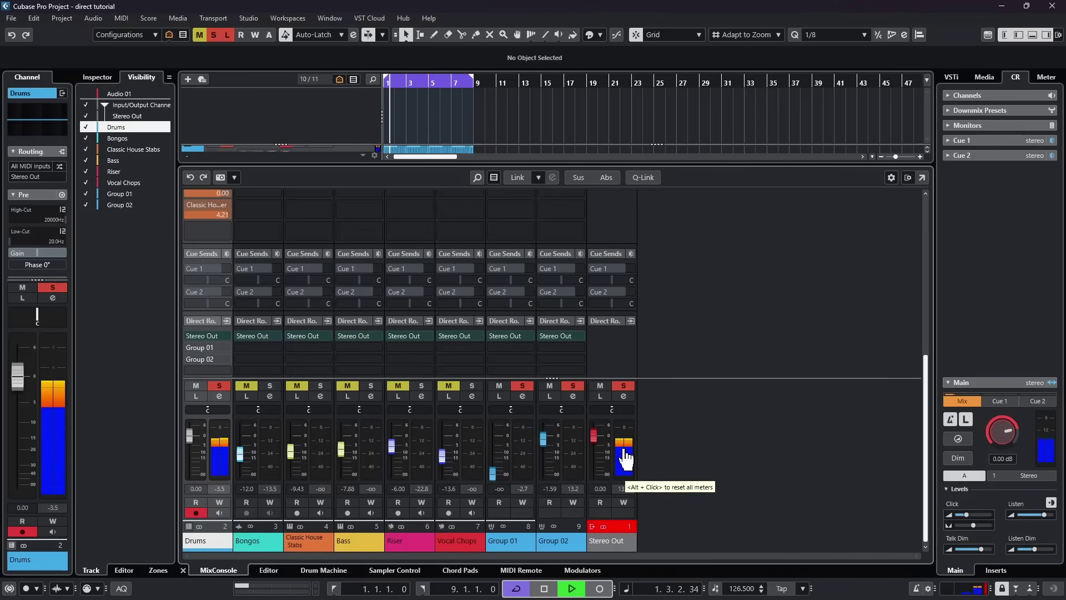
key("space")
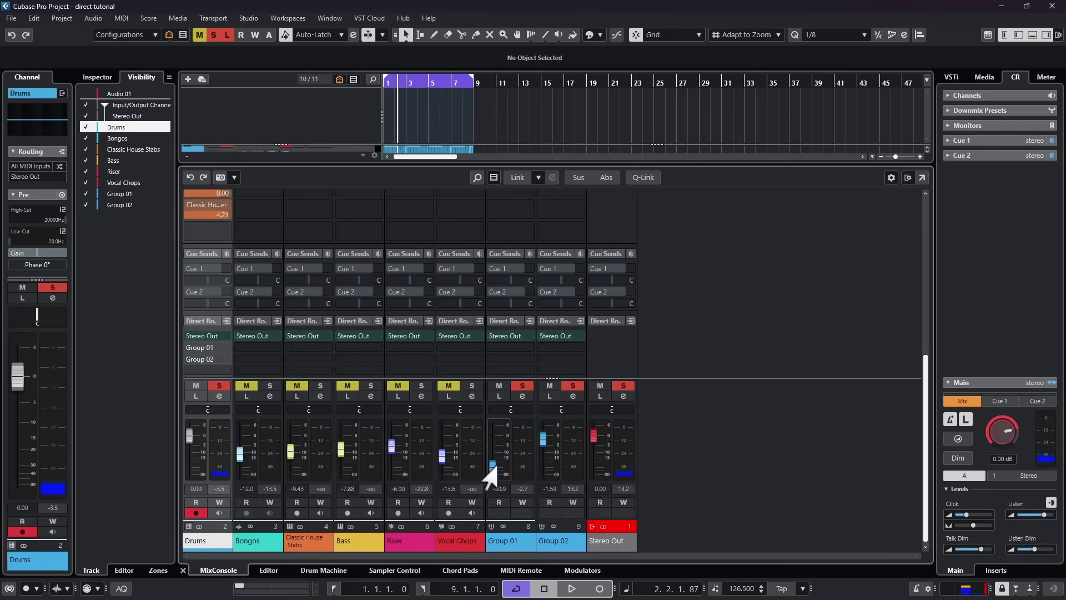
Raise the Group 01 fader to about -2.15 dB while the Drums channel plays through Stereo Out
left_click_drag(491, 473, 493, 443)
key("space")
key("space")
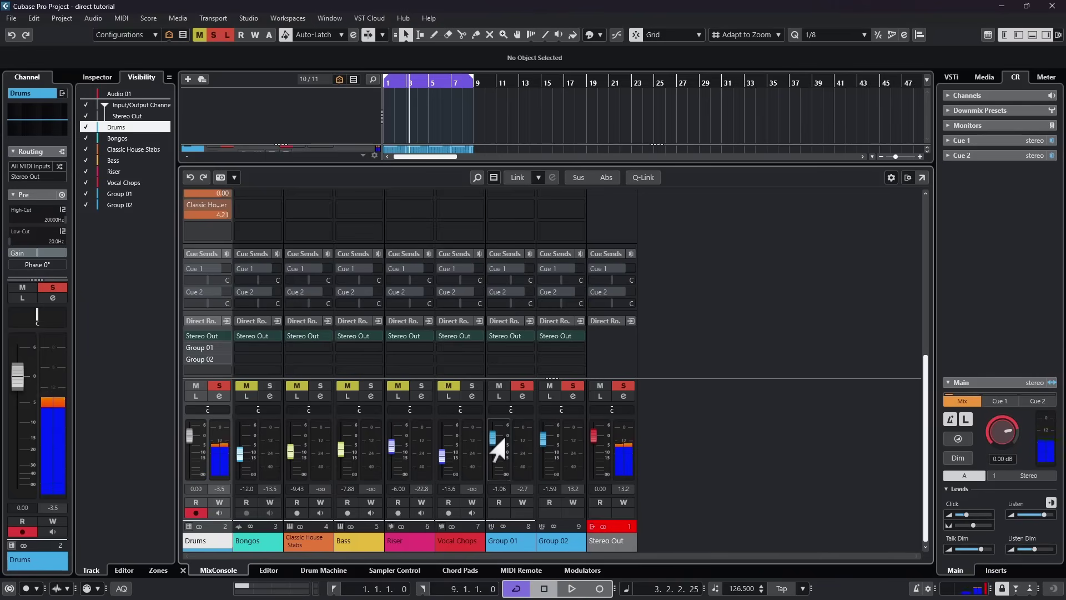
Turn summing mode back on and audition the Drums channel through Group 01 combined with Stereo Out
left_click(888, 177)
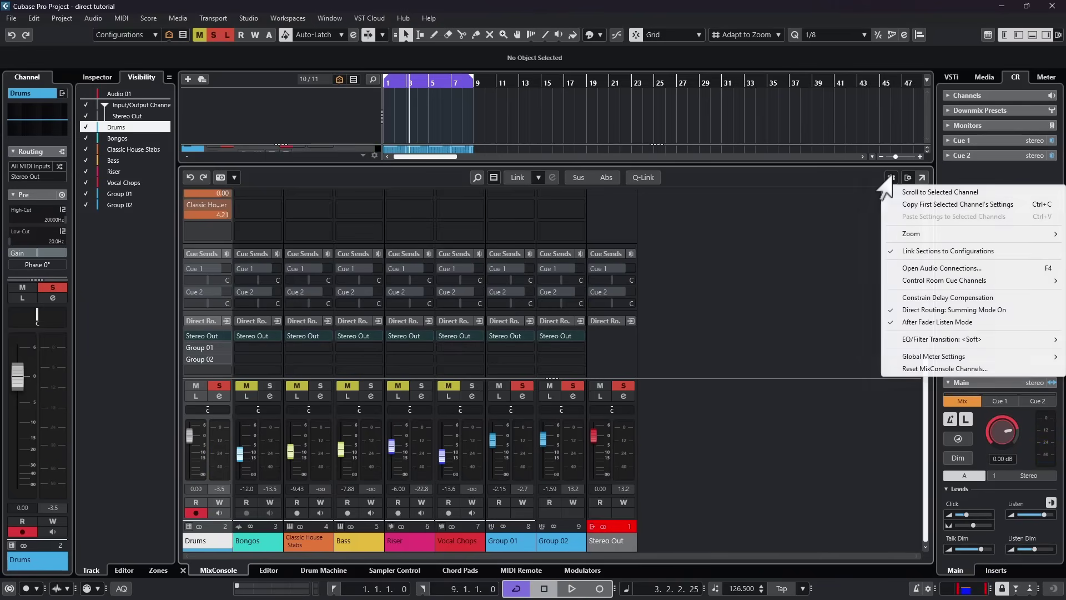
left_click(921, 310)
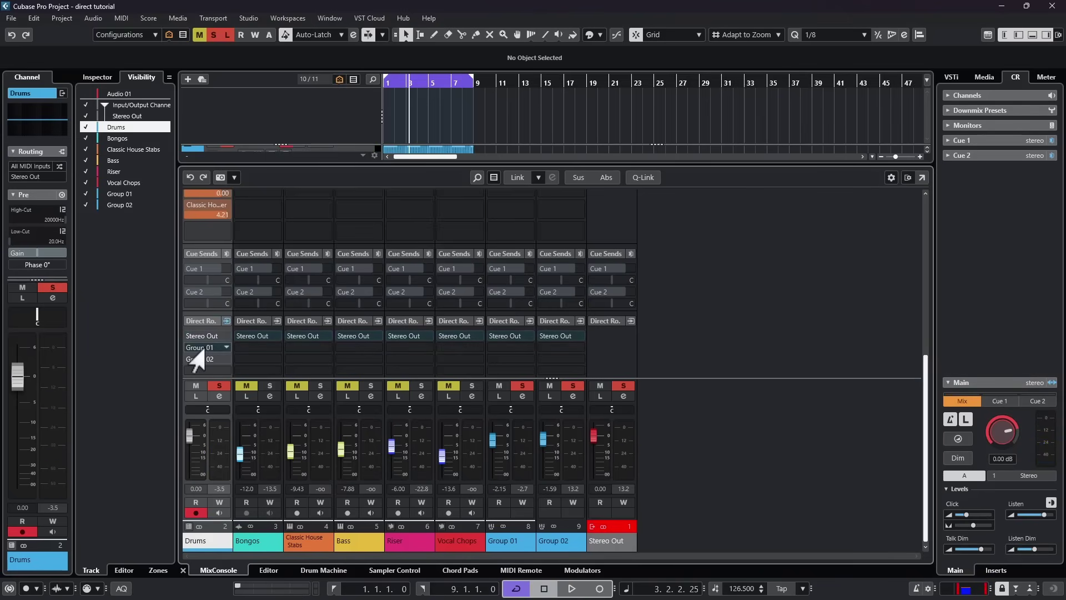
key("space")
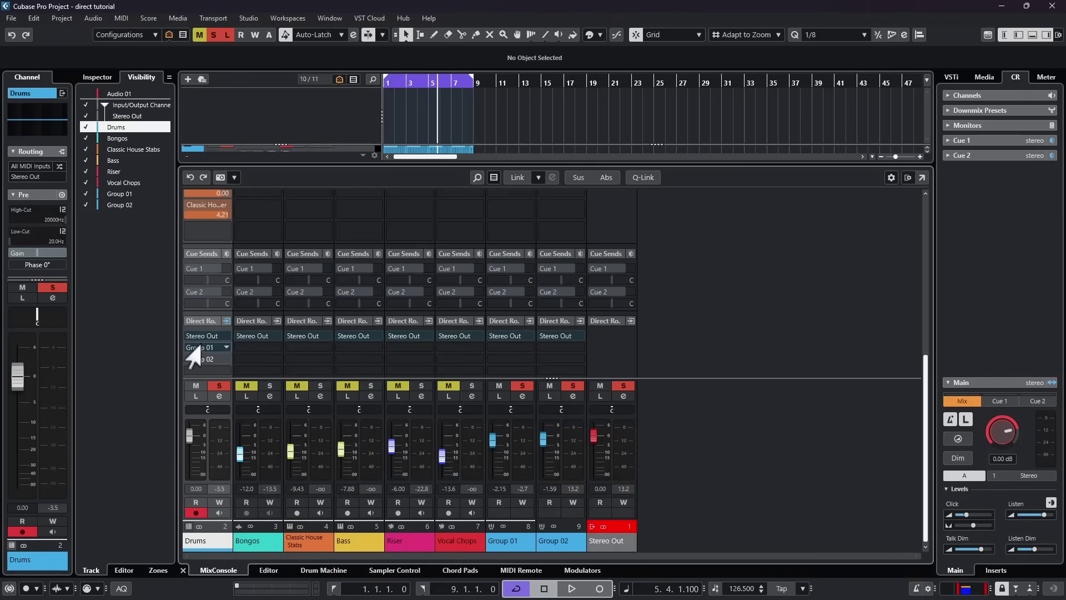
key("space")
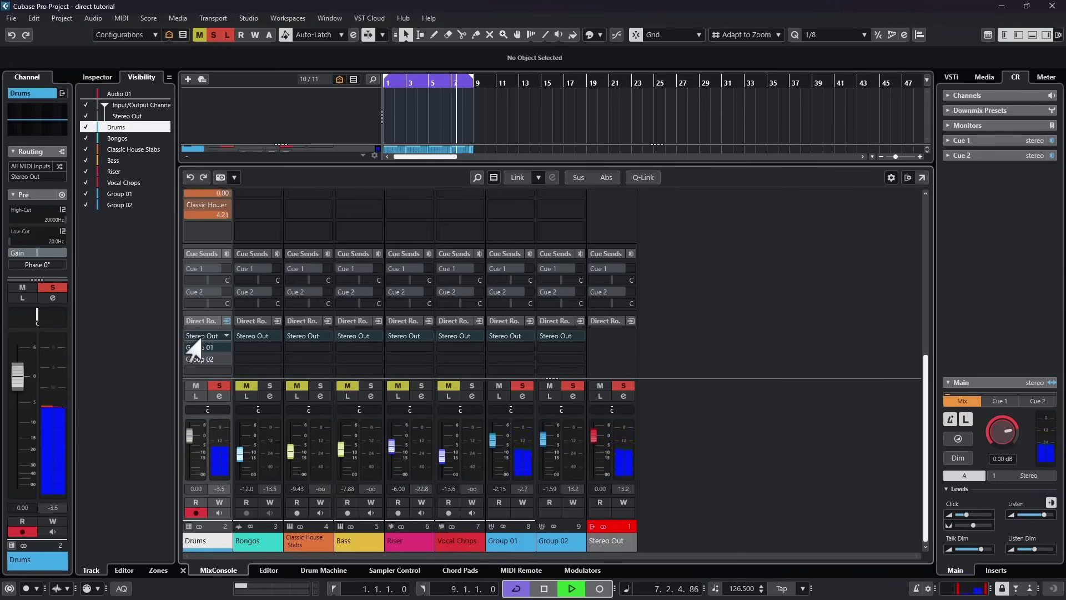
key("space")
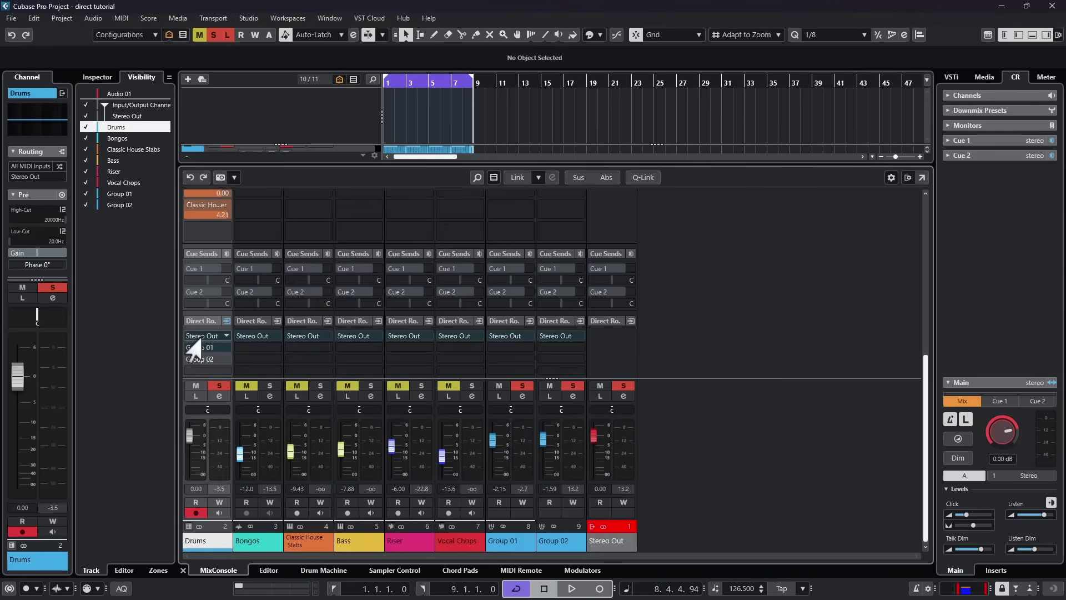
Audition Drums summed through Group 01 and Group 02, and switch its active destinations to Stereo Out and Group 02
key("space")
key("space")
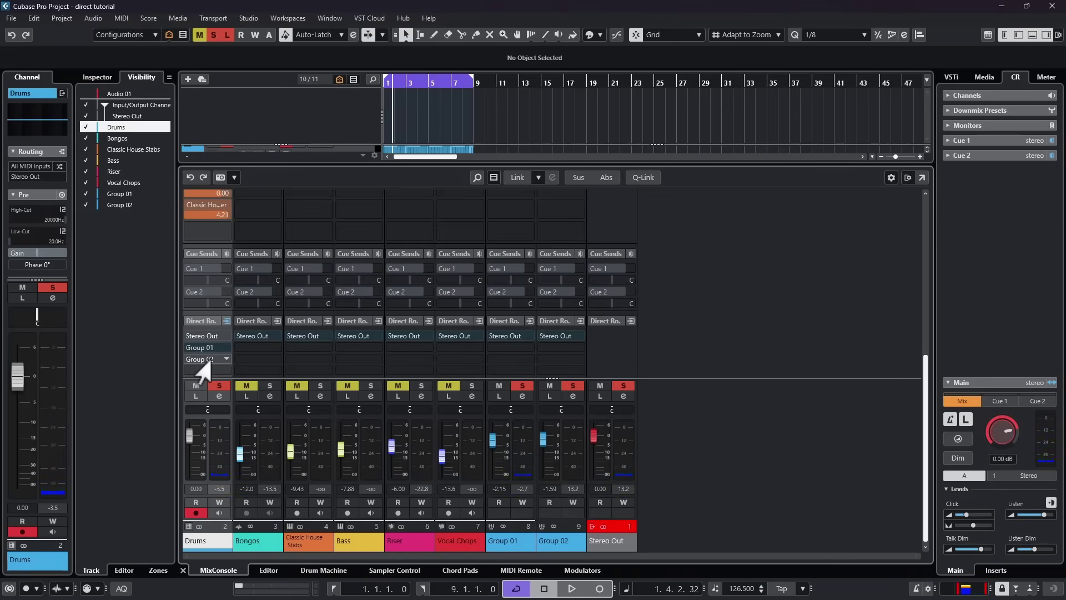
key("space")
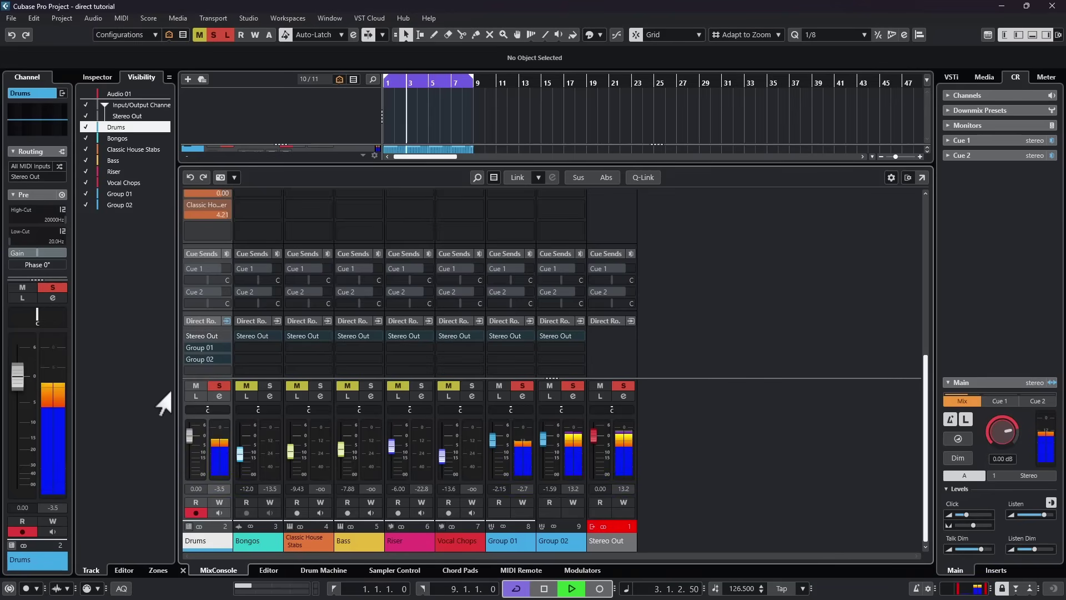
key("space")
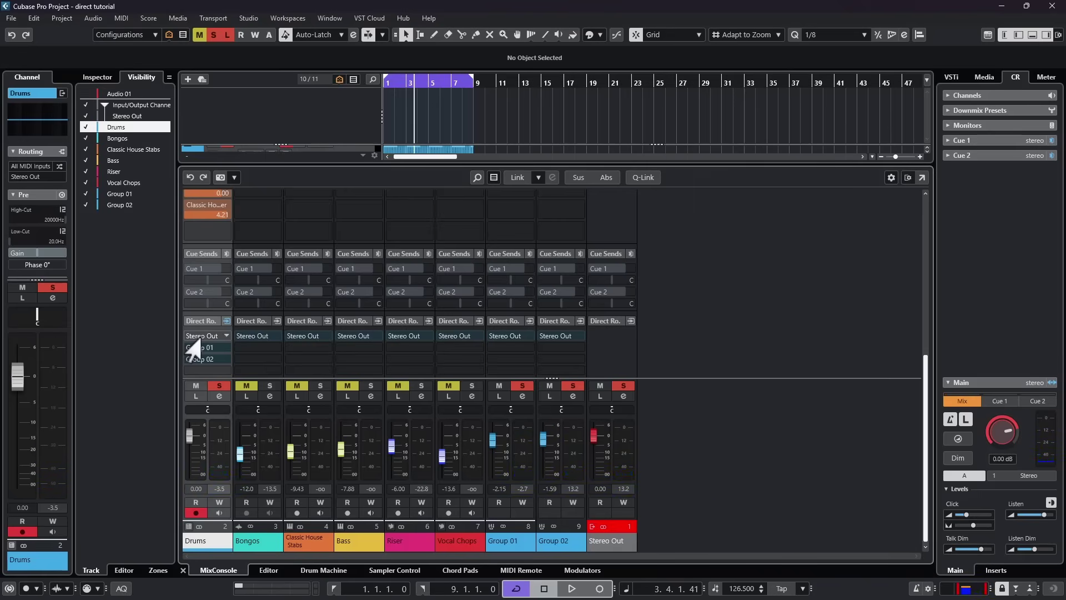
key("space")
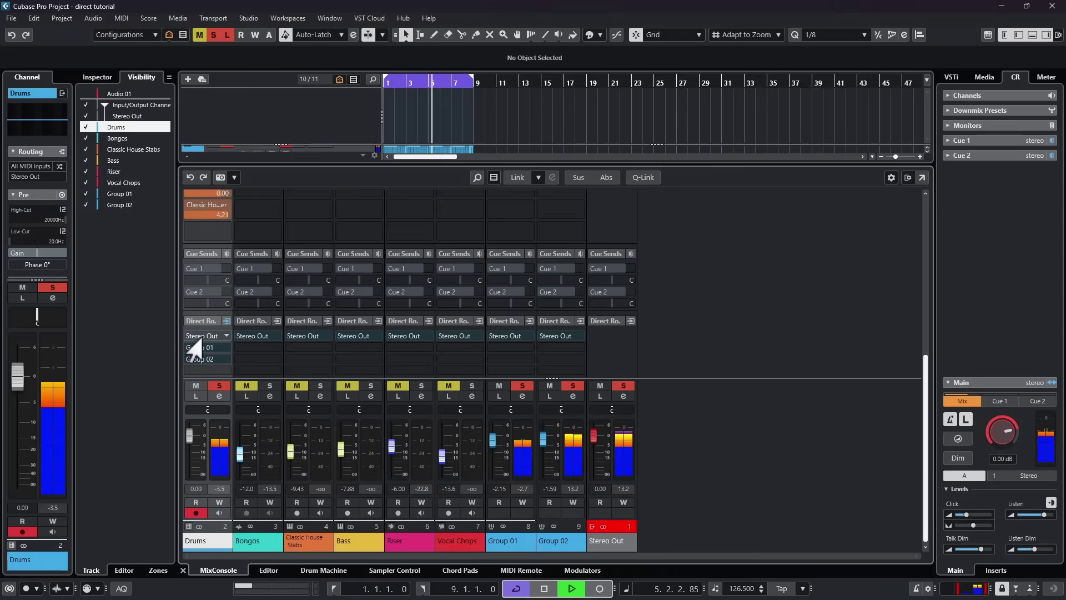
key("space")
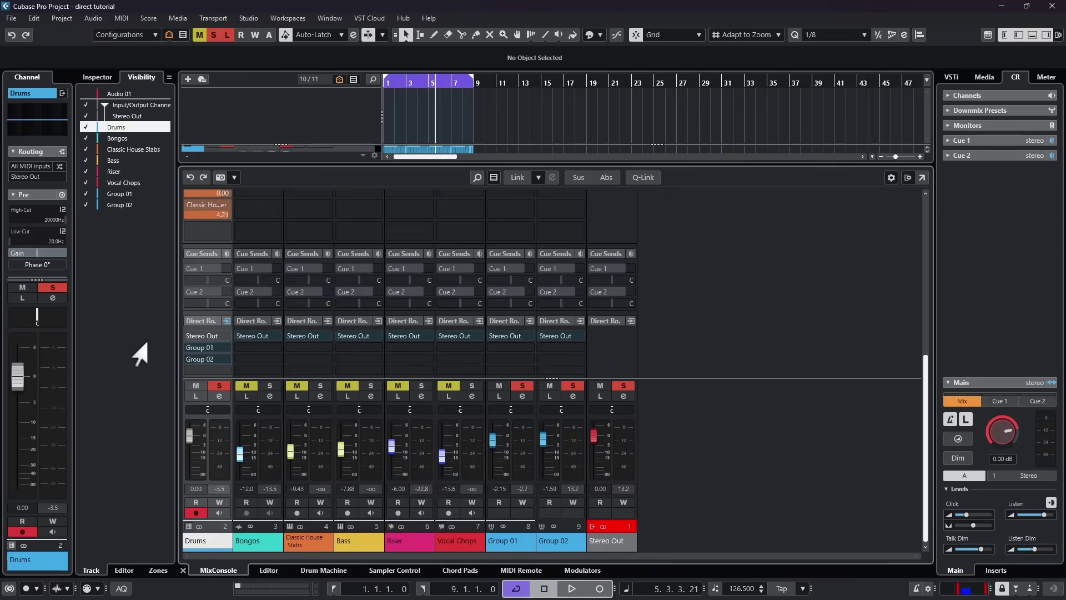
left_click(191, 347)
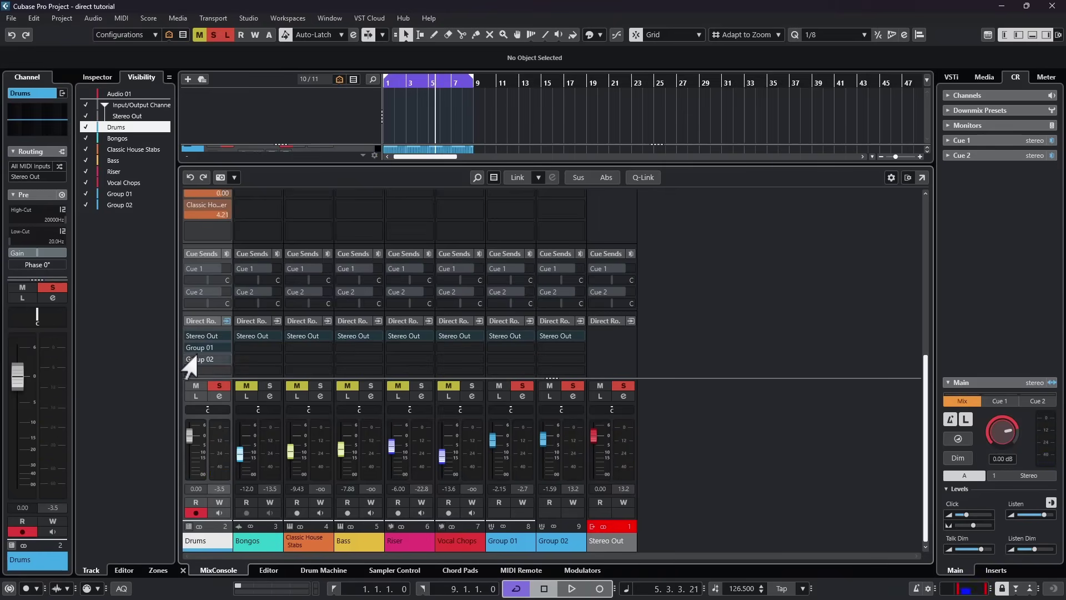
left_click(199, 348)
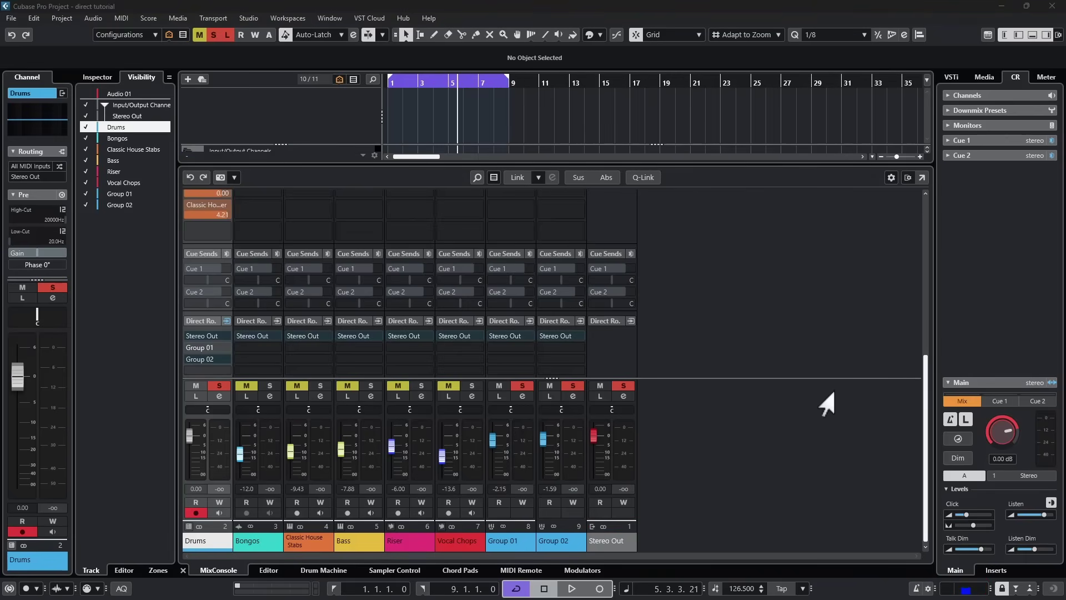
Show all available direct routing slots in the mixer's Direct Routing rack
left_click(201, 359)
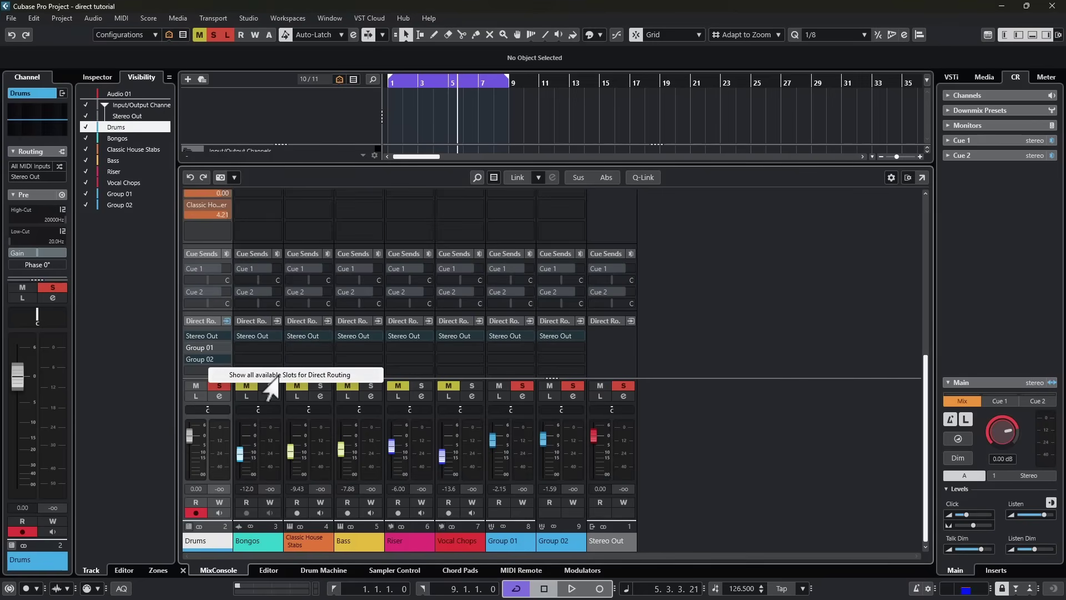
left_click(278, 376)
scroll(355, 350, "down", 3)
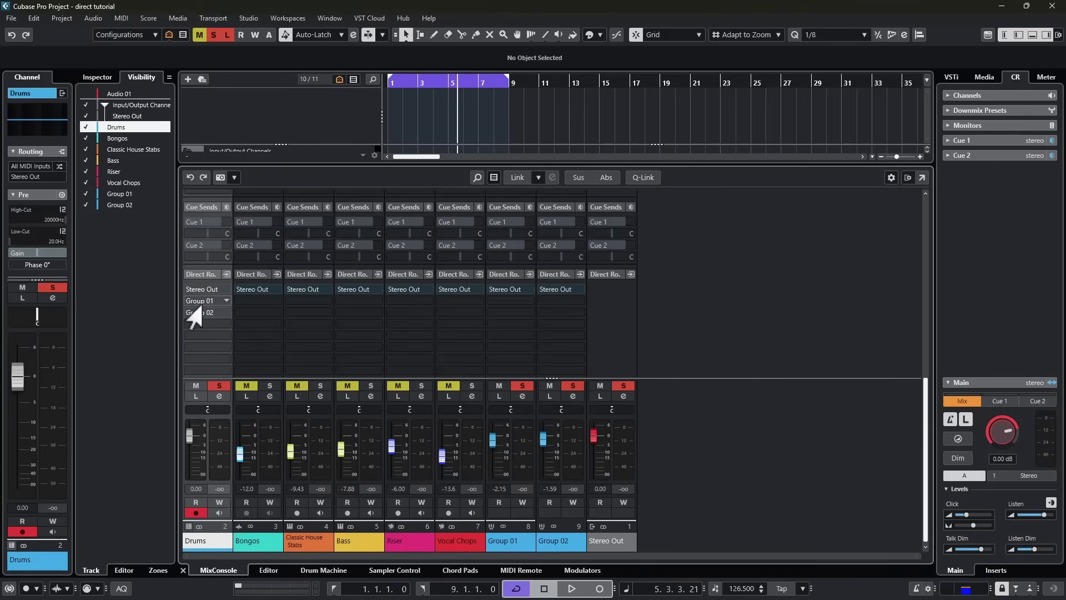
Open the Drums channel settings and add sends to Group 01 and Group 02 in the third and fourth send slots
left_click(219, 396)
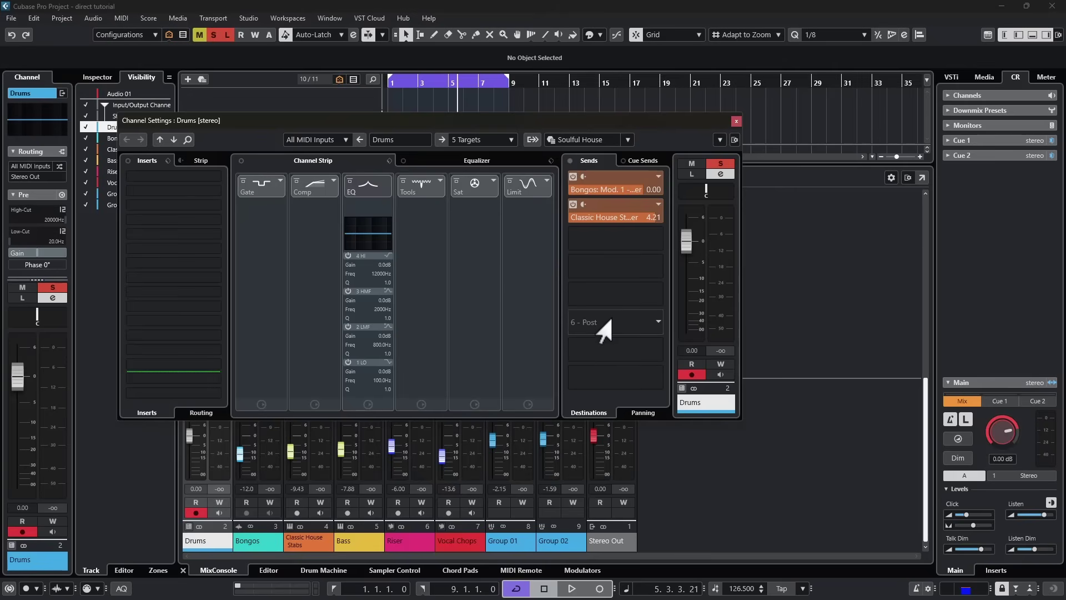
left_click(614, 355)
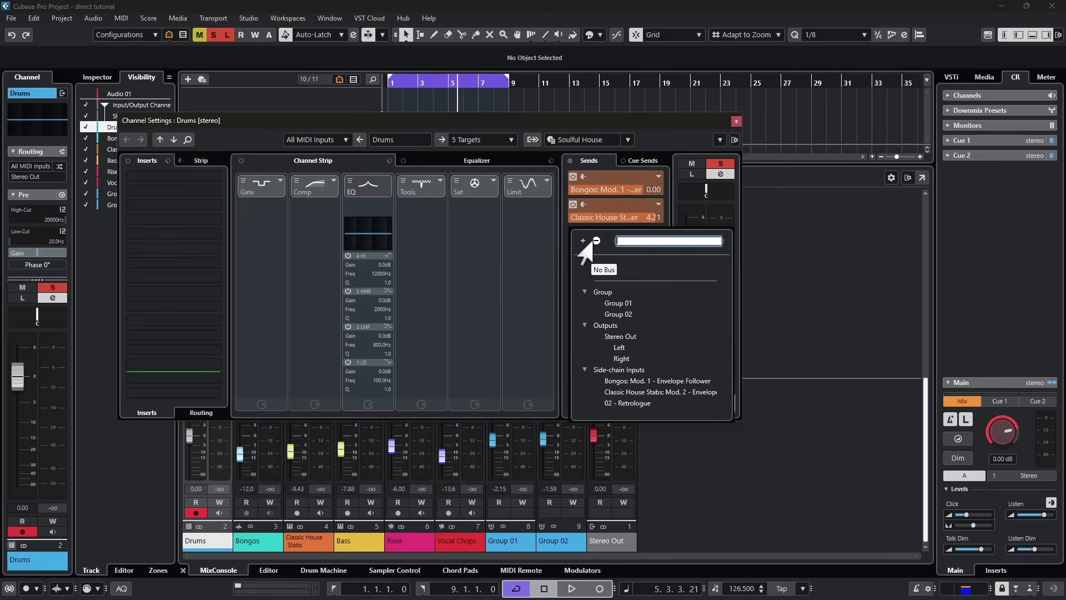
left_click(615, 303)
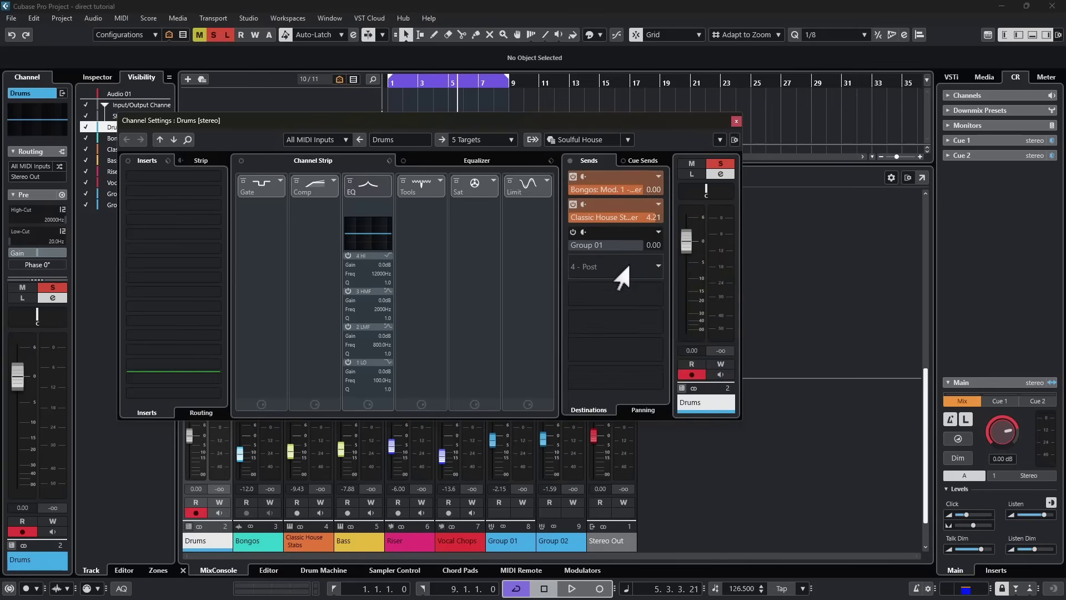
left_click(617, 266)
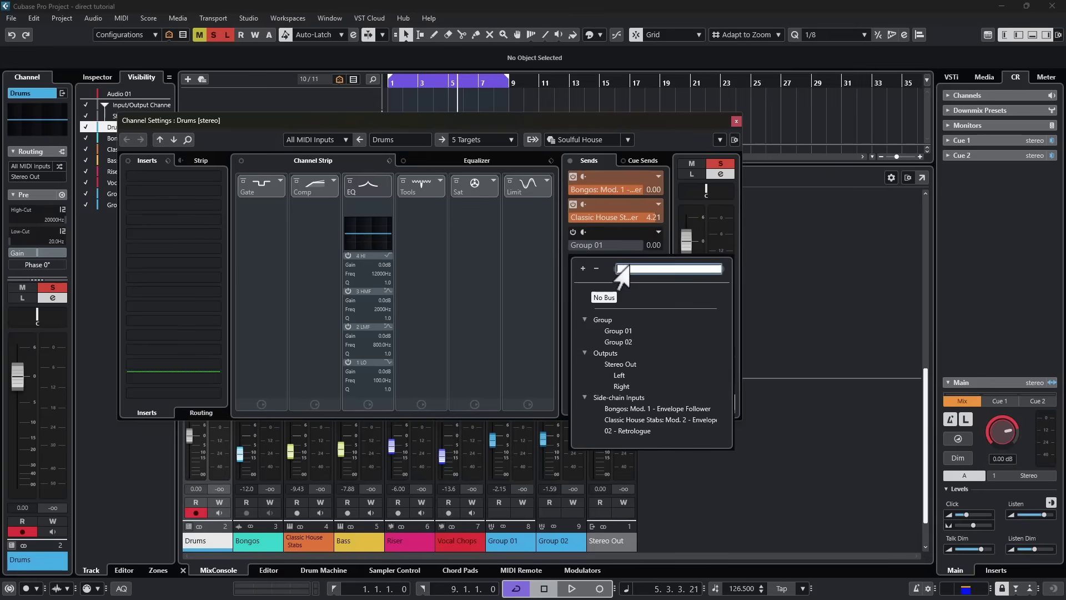
left_click(615, 342)
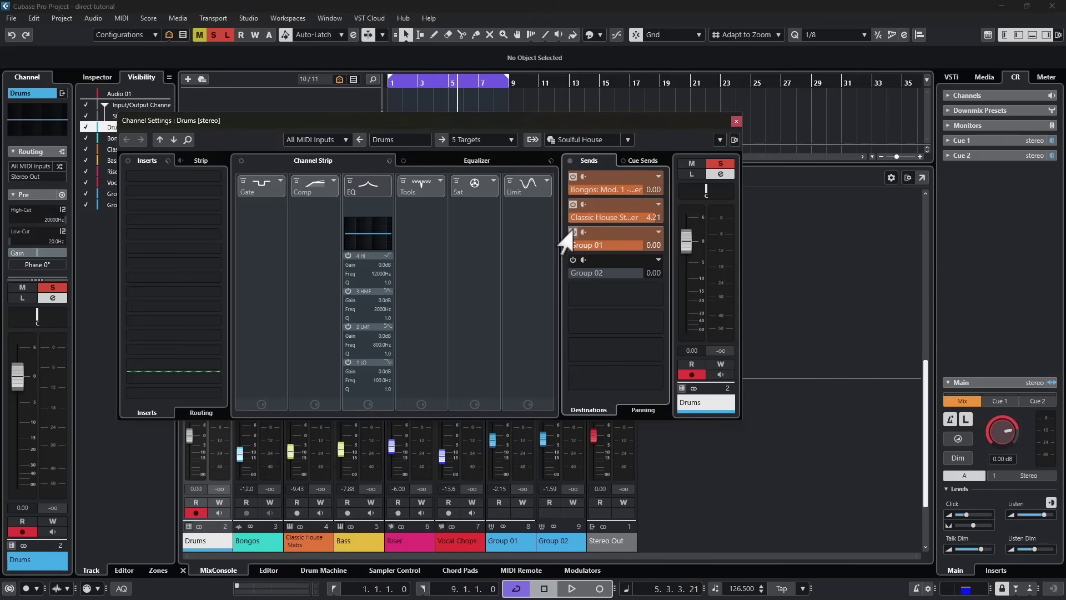
Try switching the Group 01 and Group 02 sends on and off, leaving only Group 01 active as a pre-fader send
left_click(572, 232)
left_click(572, 231)
left_click(572, 232)
left_click(572, 260)
left_click(571, 260)
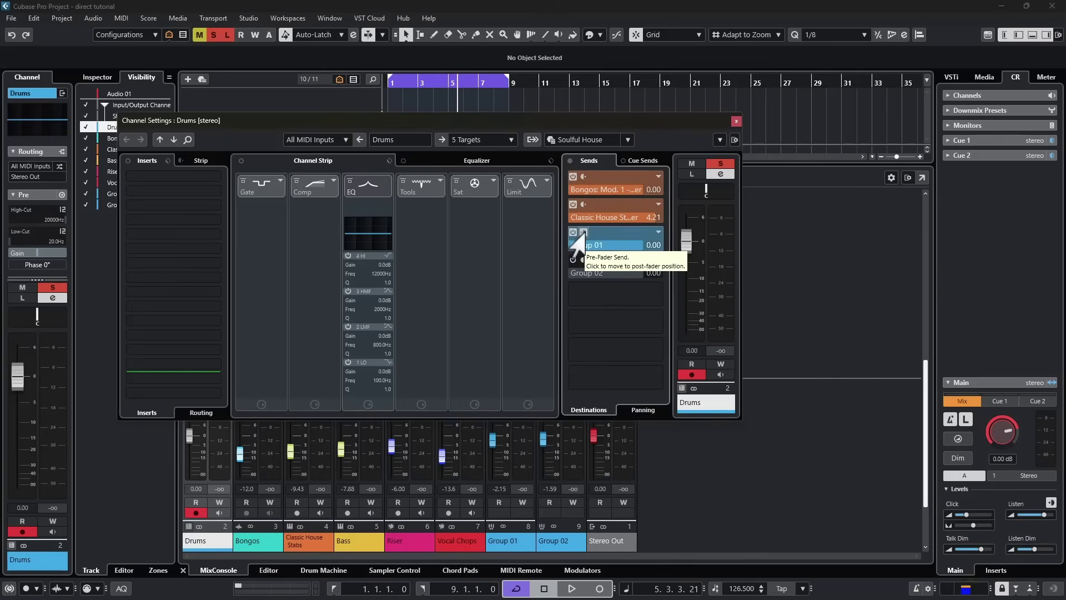
left_click(583, 232)
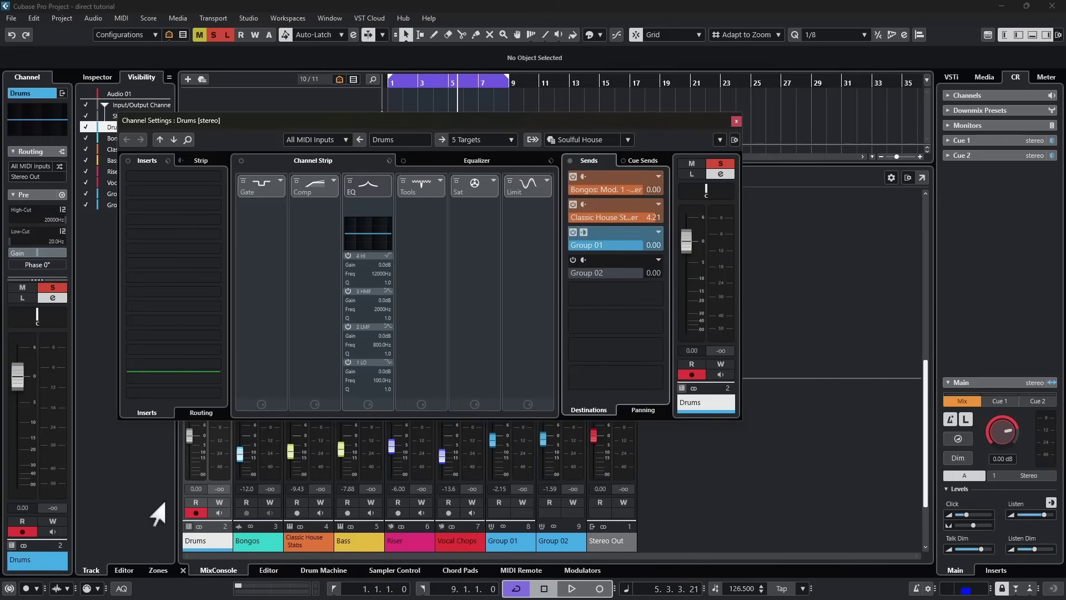
Move the channel settings window clear of the mixer and set the Group 01 send gain to about -0.46 dB during playback
left_click_drag(236, 121, 331, 64)
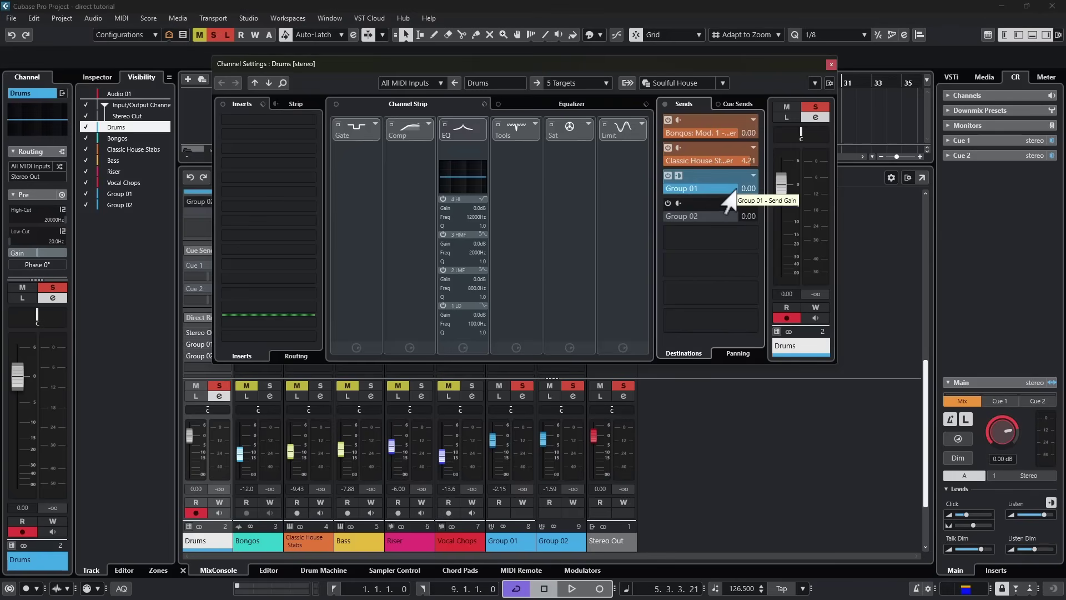
left_click_drag(737, 190, 725, 211)
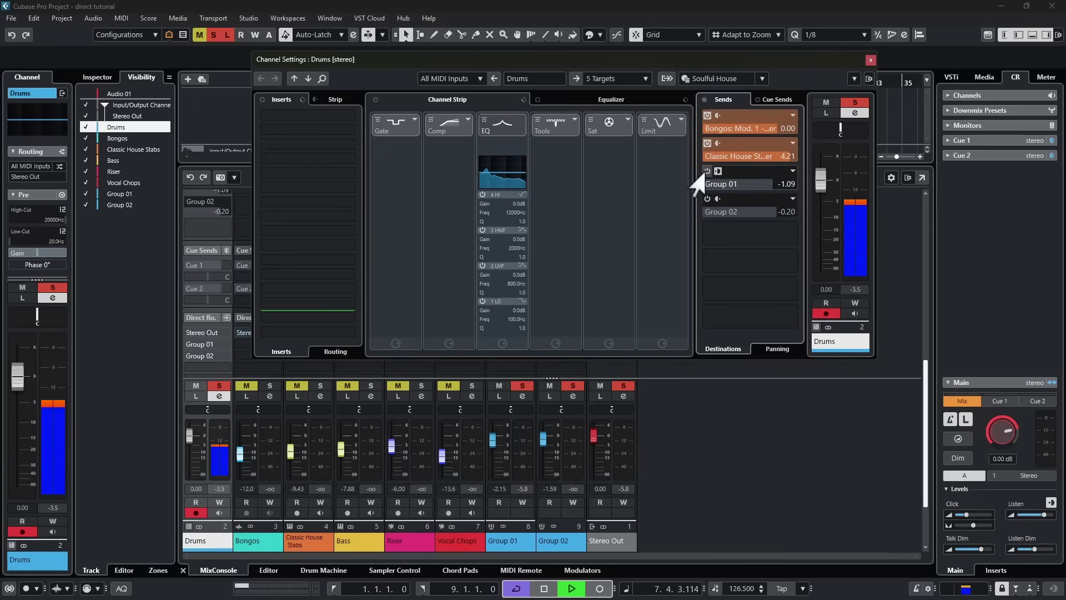
left_click(706, 171)
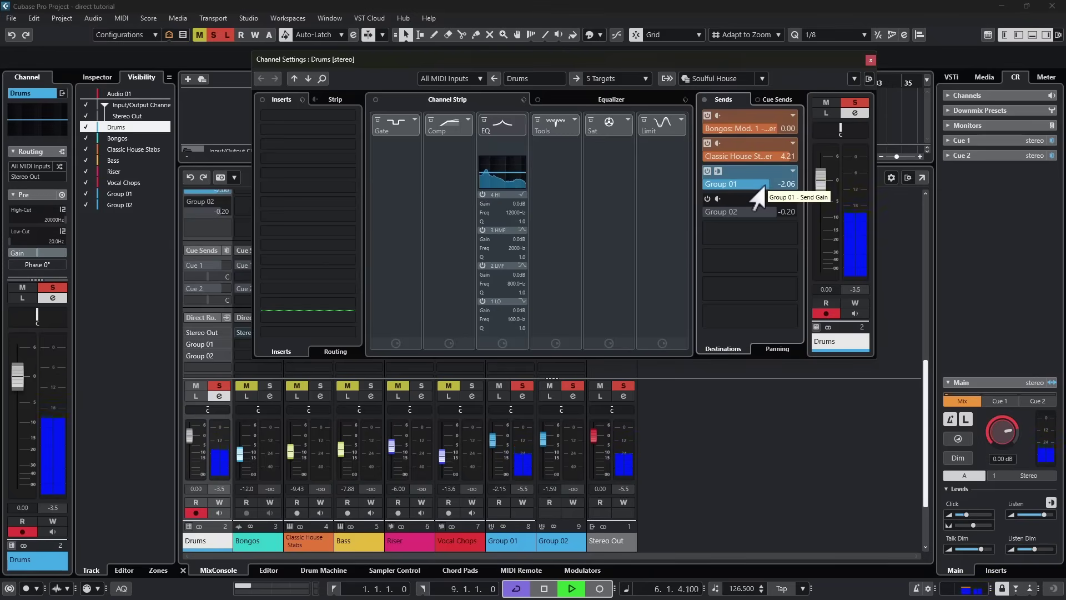
mouse_move(761, 189)
left_mouse_down()
mouse_move(699, 200)
mouse_move(751, 201)
mouse_move(759, 185)
left_mouse_up()
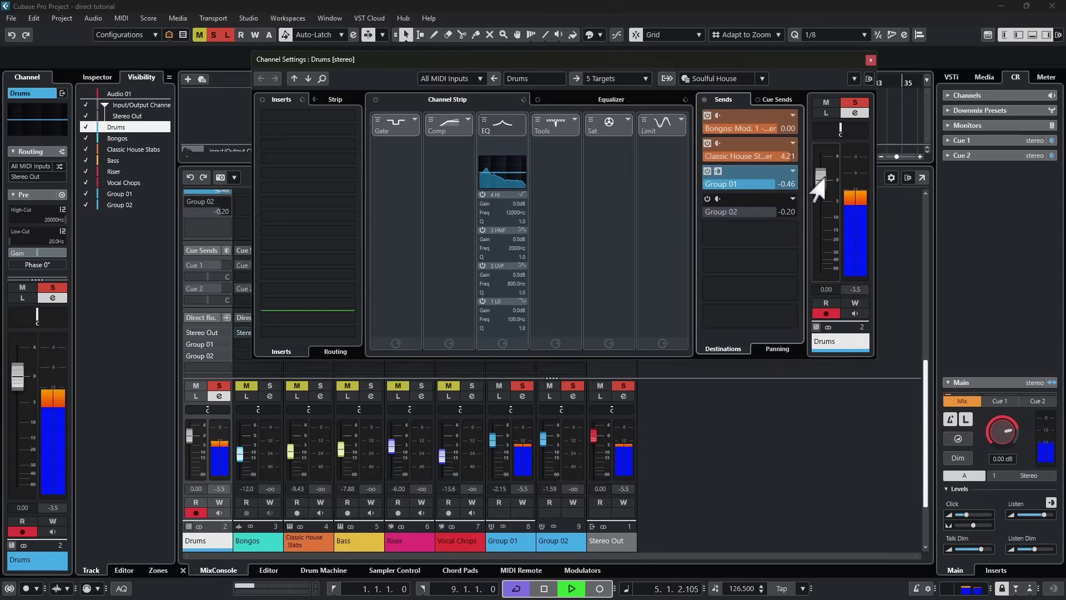
Lower the Drums fader to about -0.65 dB to compare post-fader and pre-fader sending, leaving the Group 01 send pre-fader and off
mouse_move(810, 180)
left_mouse_down()
mouse_move(811, 270)
mouse_move(820, 182)
left_mouse_up()
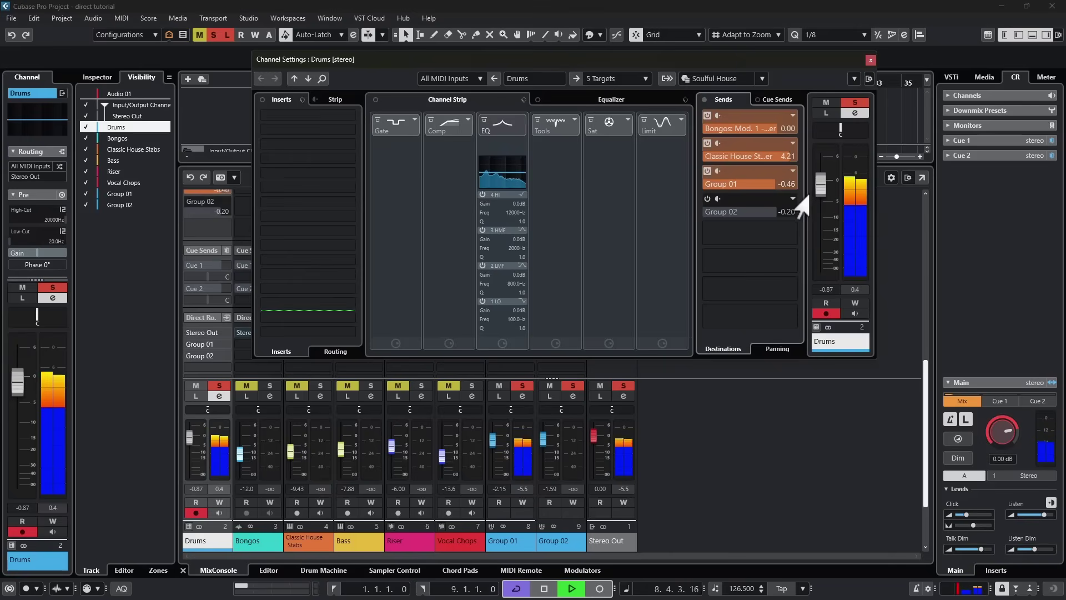
mouse_move(811, 197)
left_mouse_down()
mouse_move(816, 262)
mouse_move(820, 179)
left_mouse_up()
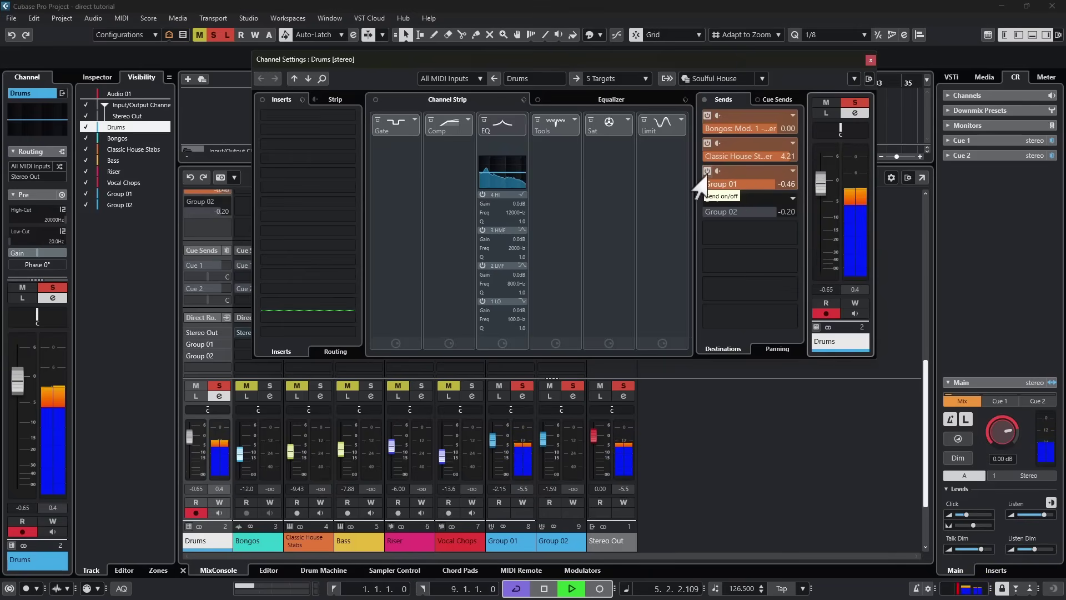
left_click(716, 171)
left_click(706, 171)
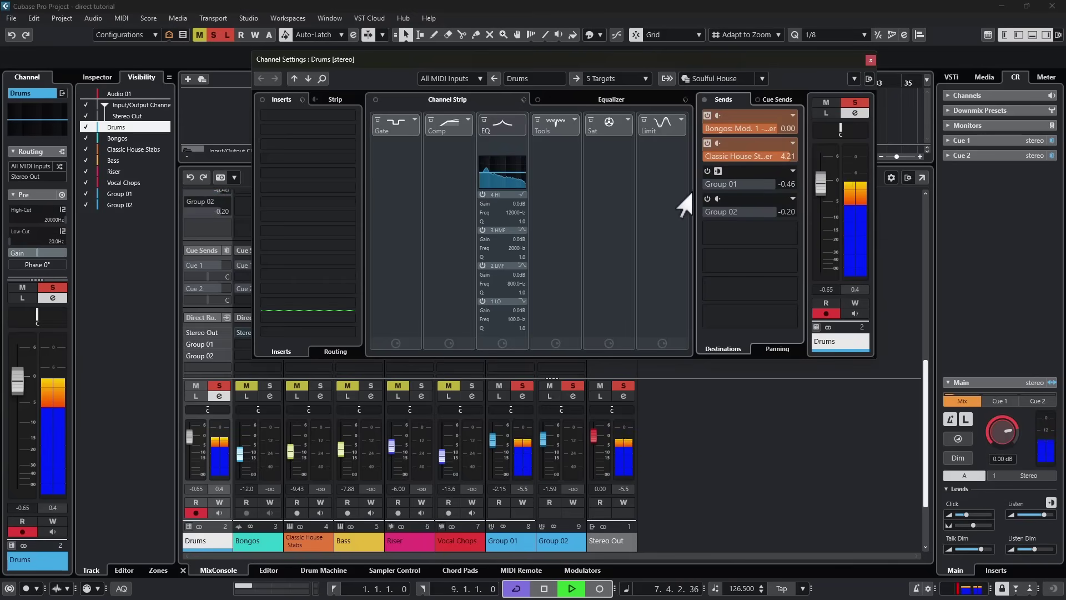
Switch on both group sends and set their gains to about -1.35 dB for Group 01 and -7.14 dB for Group 02
left_click(707, 199)
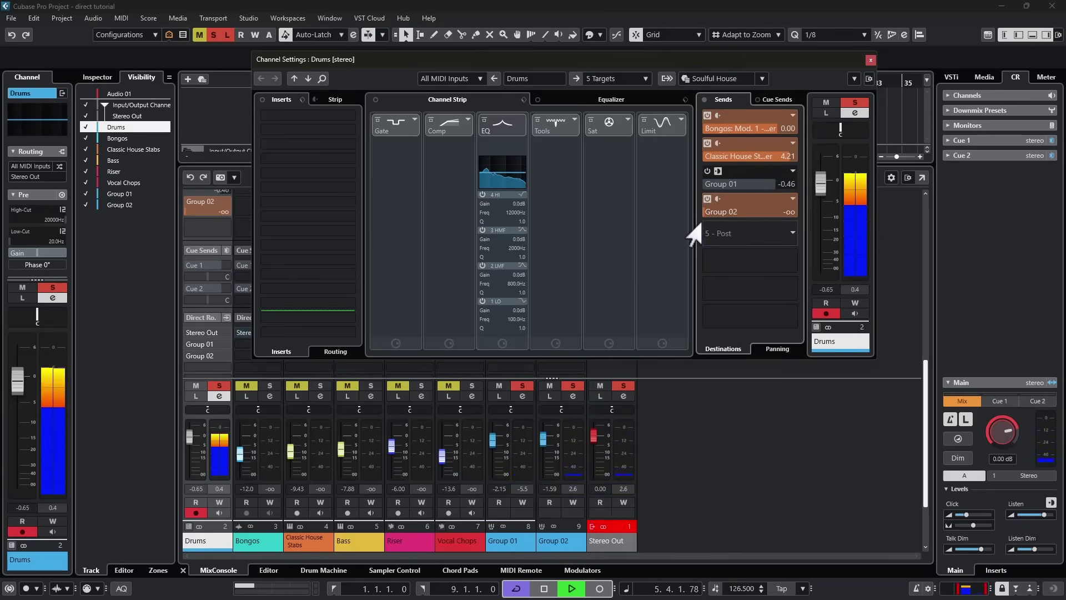
left_click(707, 171)
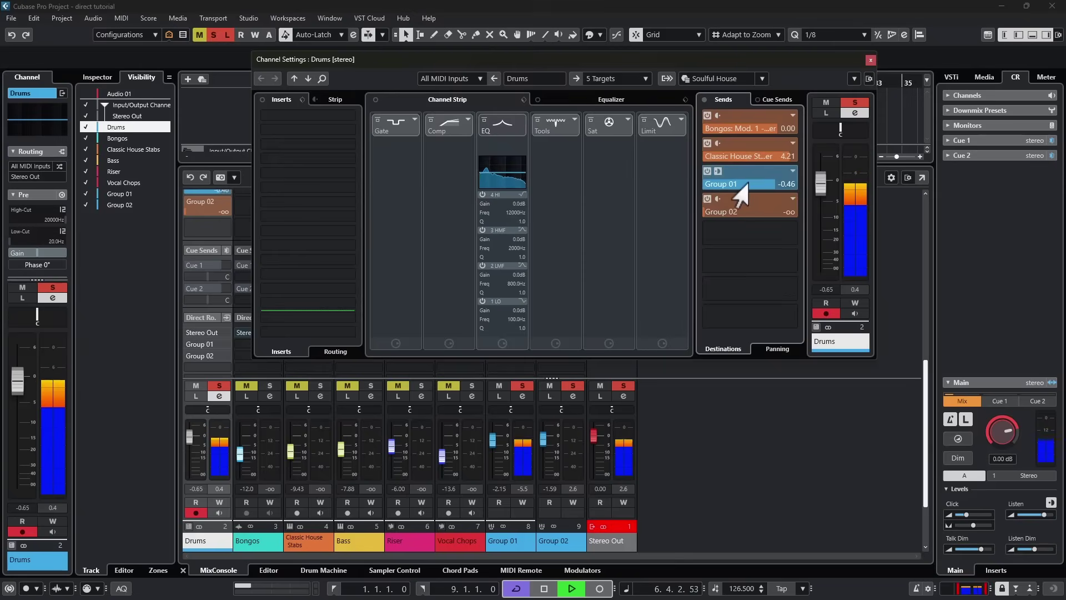
left_click(771, 184)
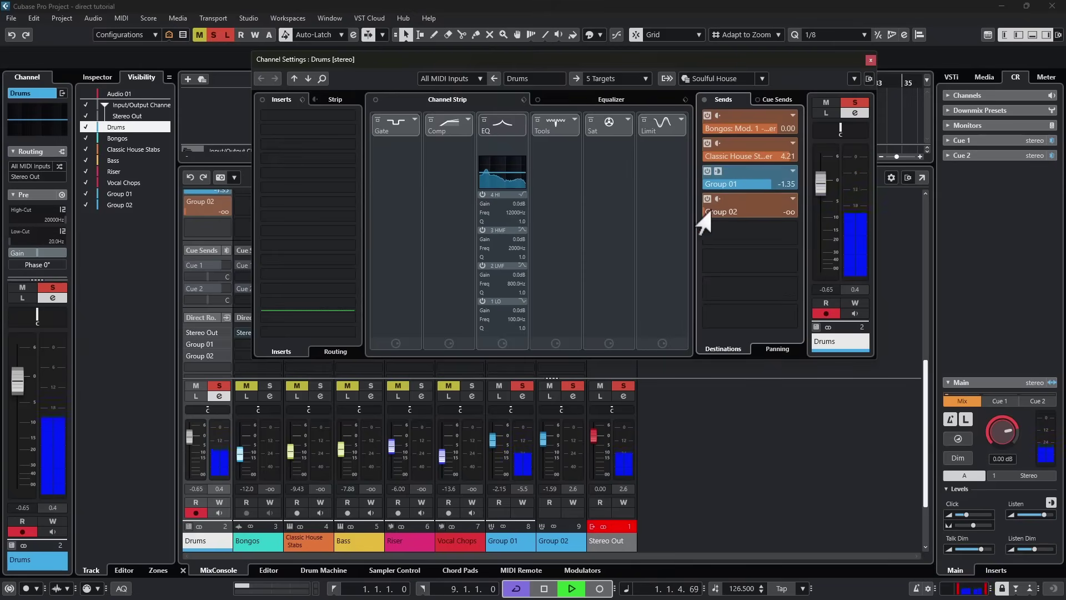
left_click_drag(708, 212, 753, 213)
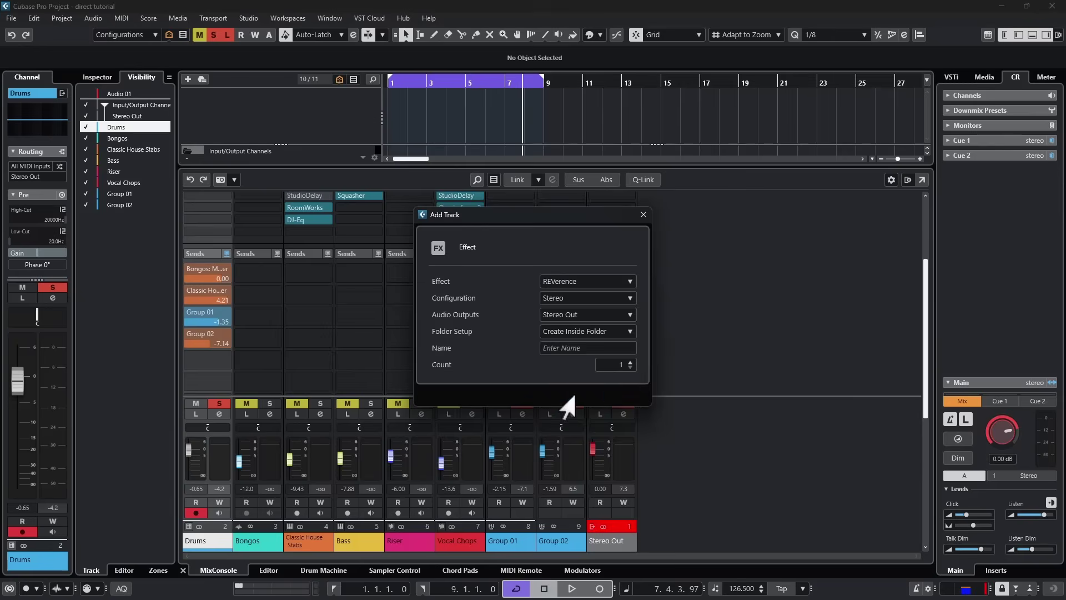
Add a stereo REVerence effect track and, with the mixer faders hidden, assign it to the seventh send slot of Drums
left_click(567, 407)
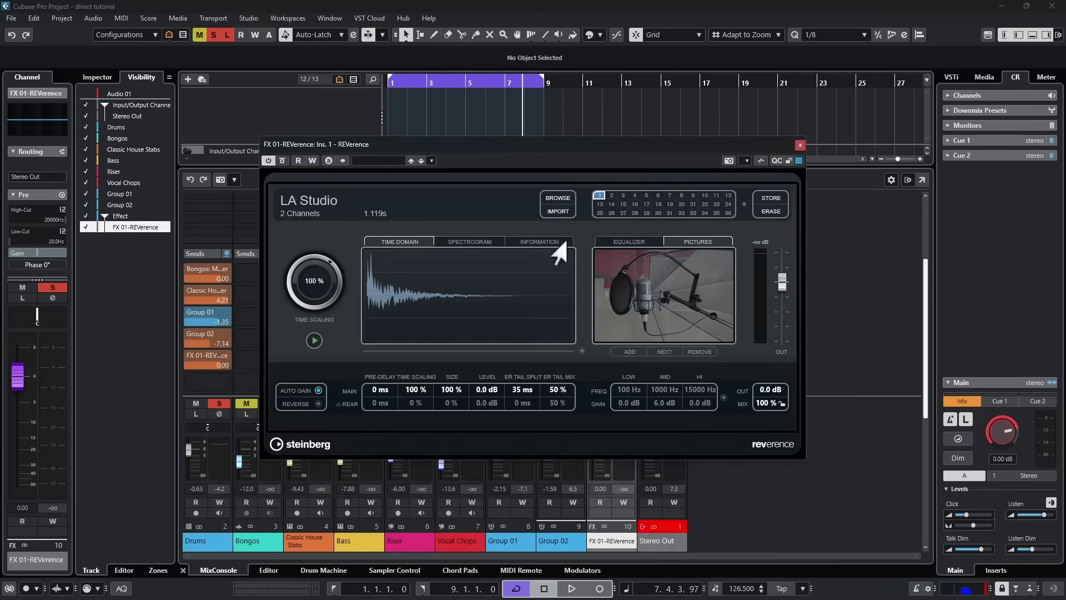
left_click(908, 180)
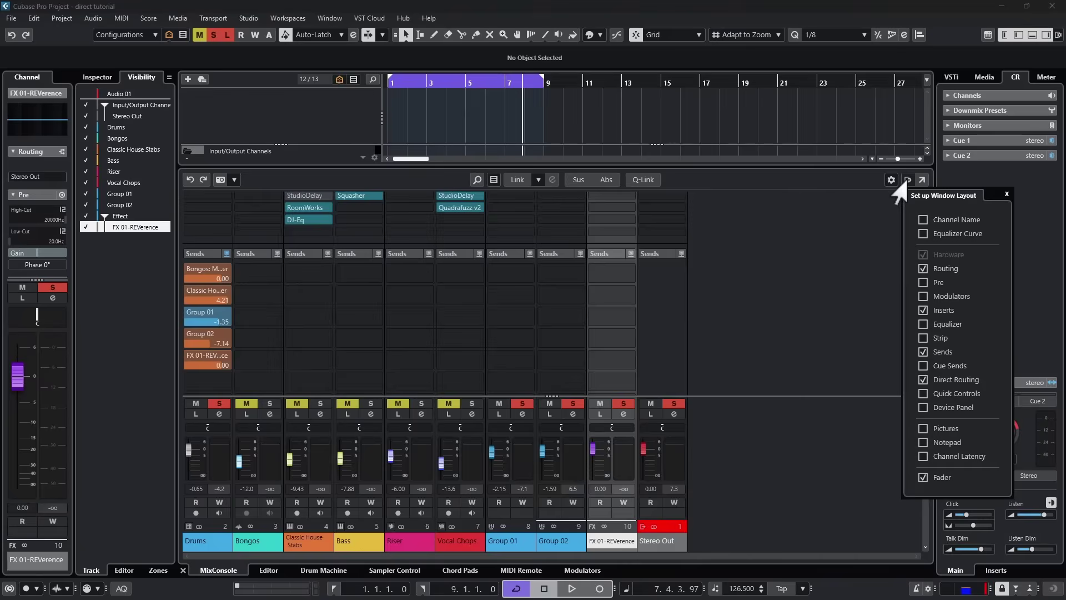
left_click(923, 477)
left_click(214, 409)
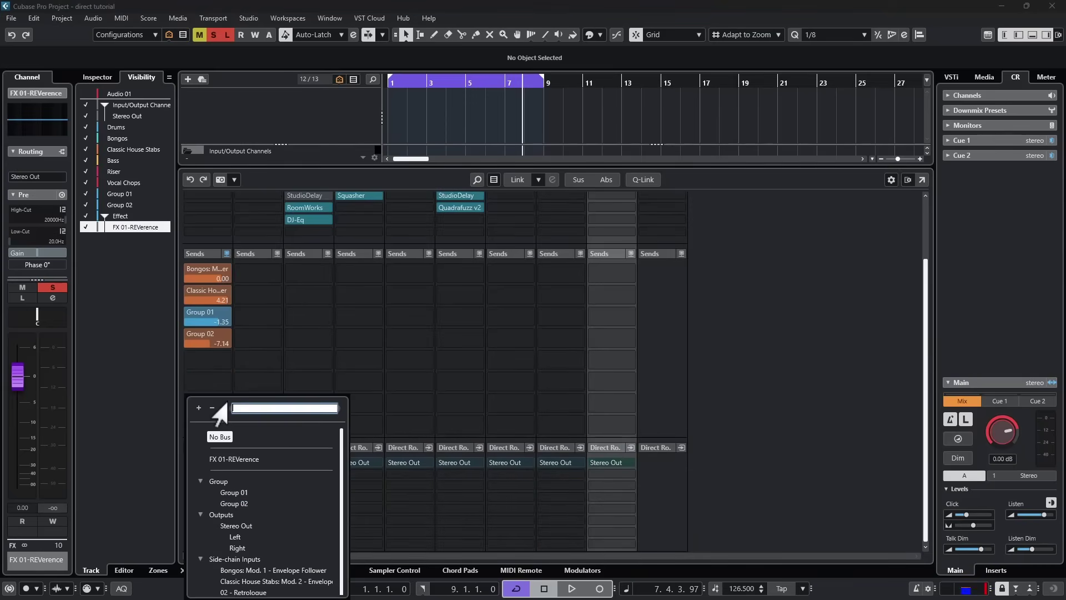
left_click(232, 458)
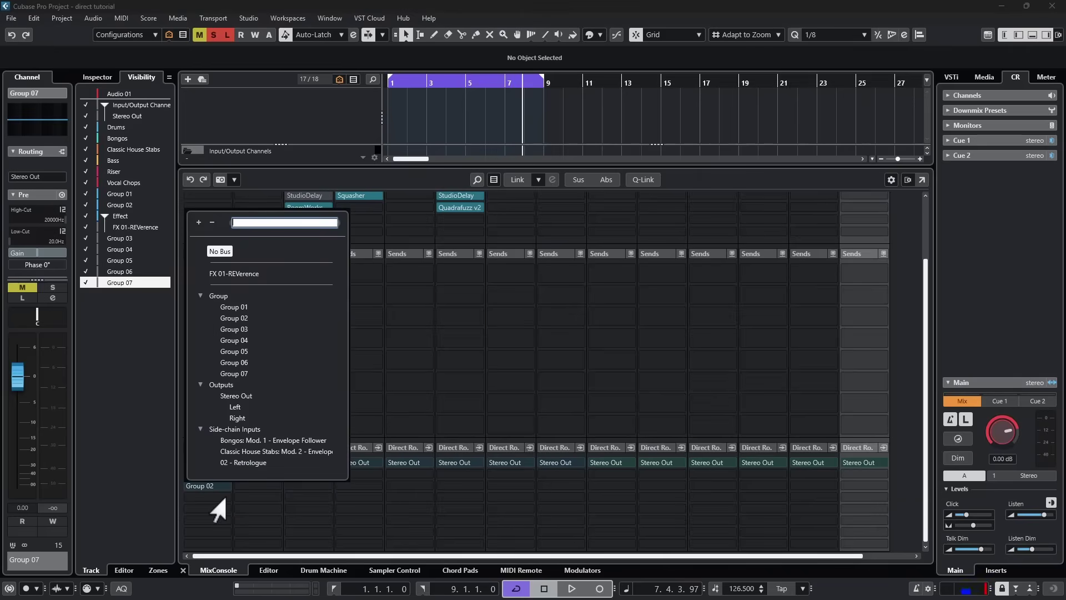
Fill the remaining Drums direct routing slots with Group 03 to Group 07 and activate Group 01, Group 04 and Group 06
left_click(218, 506)
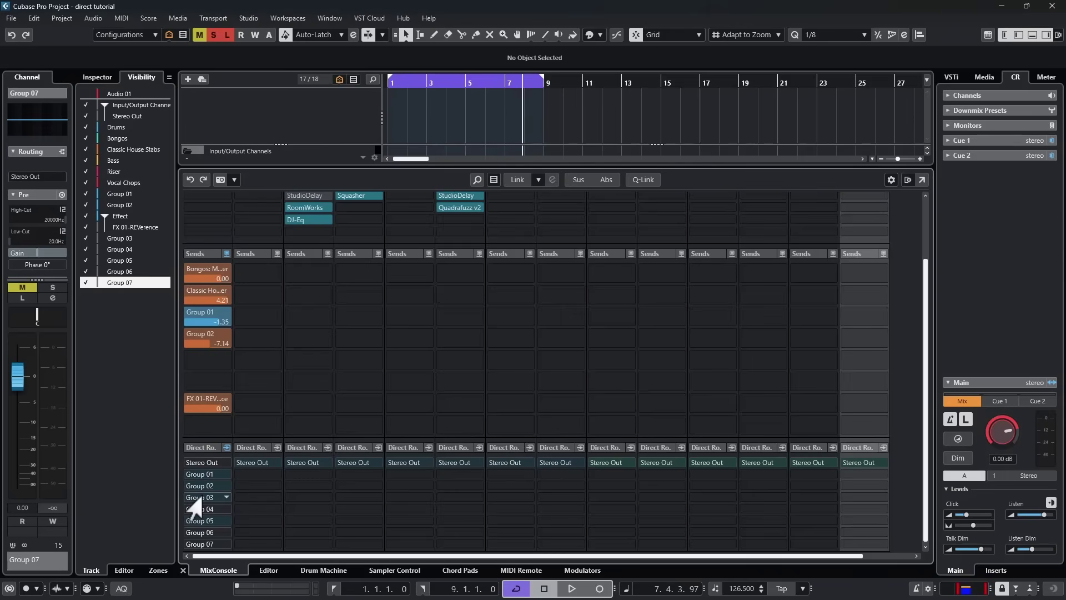
left_click(194, 534)
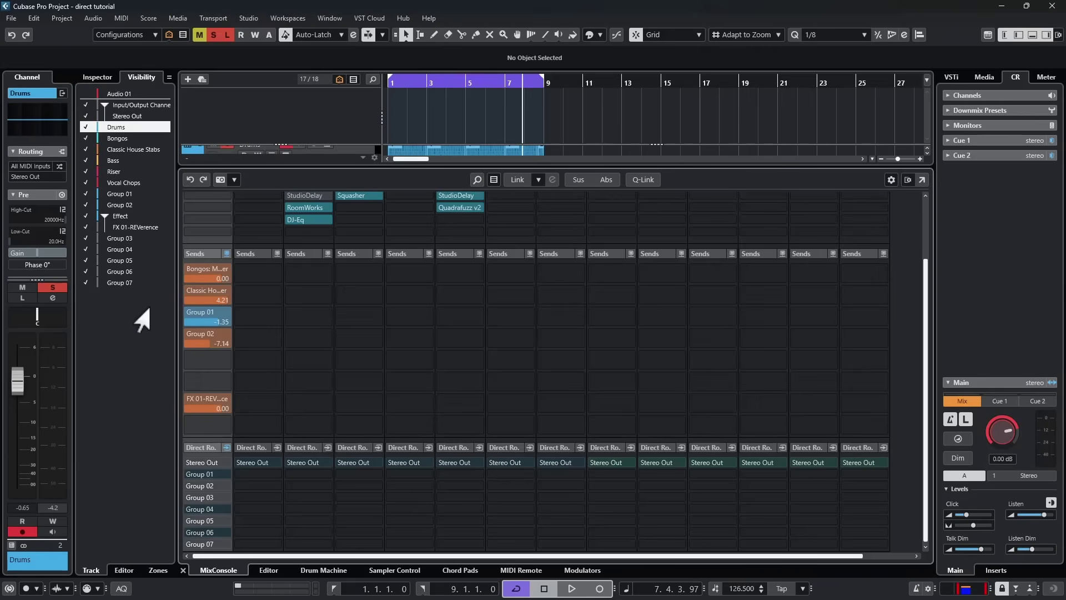
Test switching off the Drums group sends and bypassing its whole Sends rack, restore them, and bypass the Drums direct routing
left_click(191, 316)
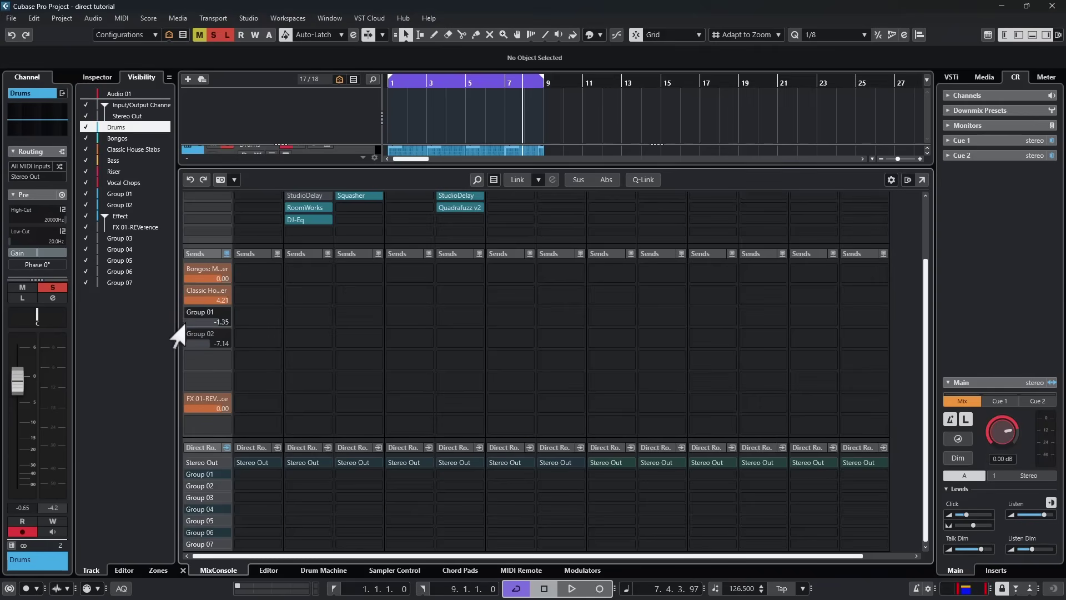
left_click(184, 312)
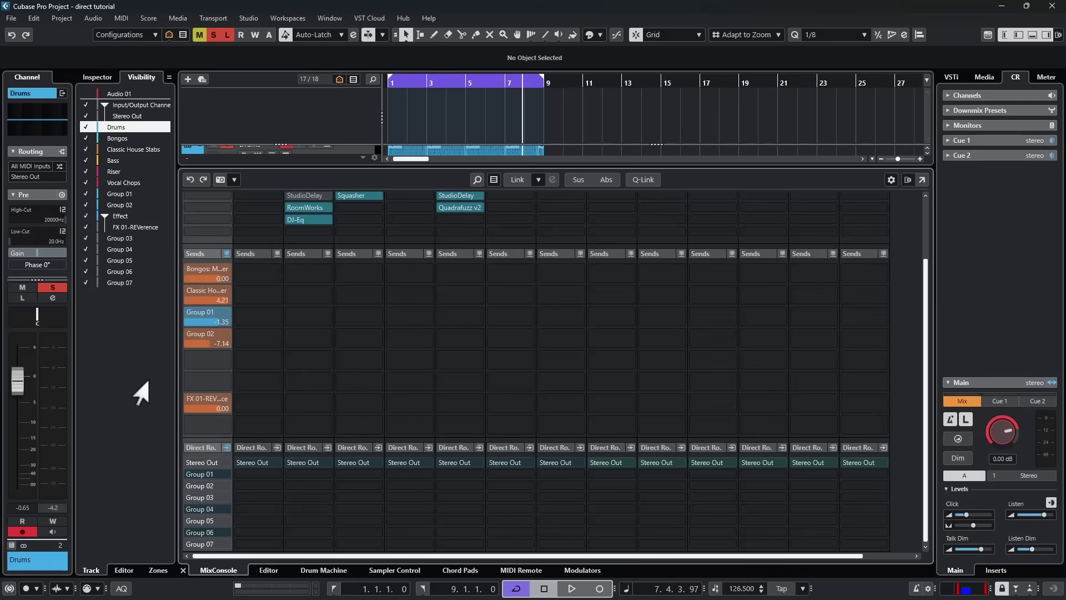
left_click(226, 447)
left_click(225, 254)
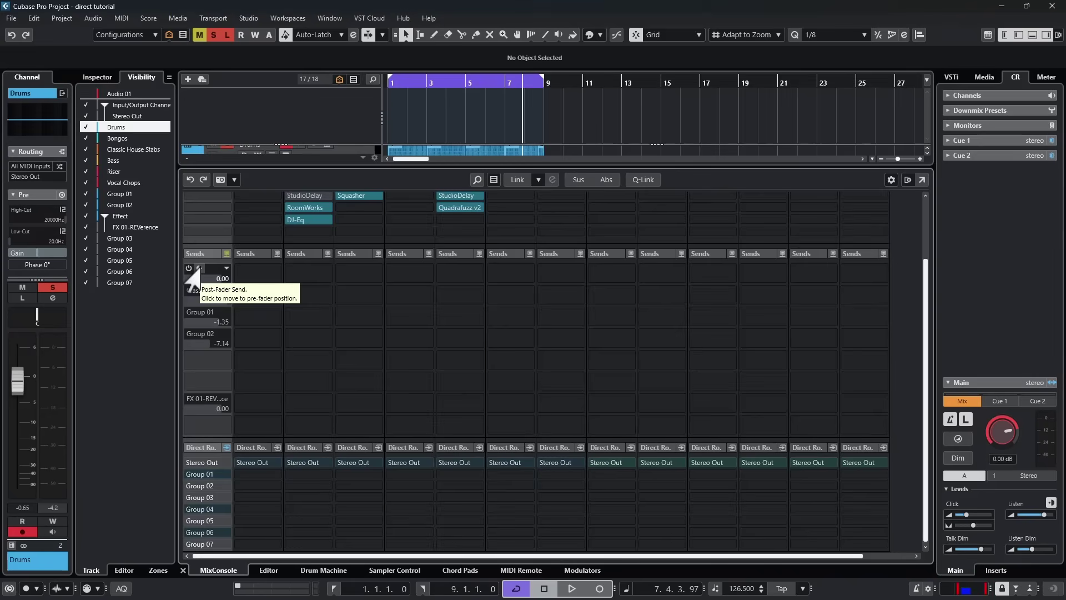
left_click(227, 254)
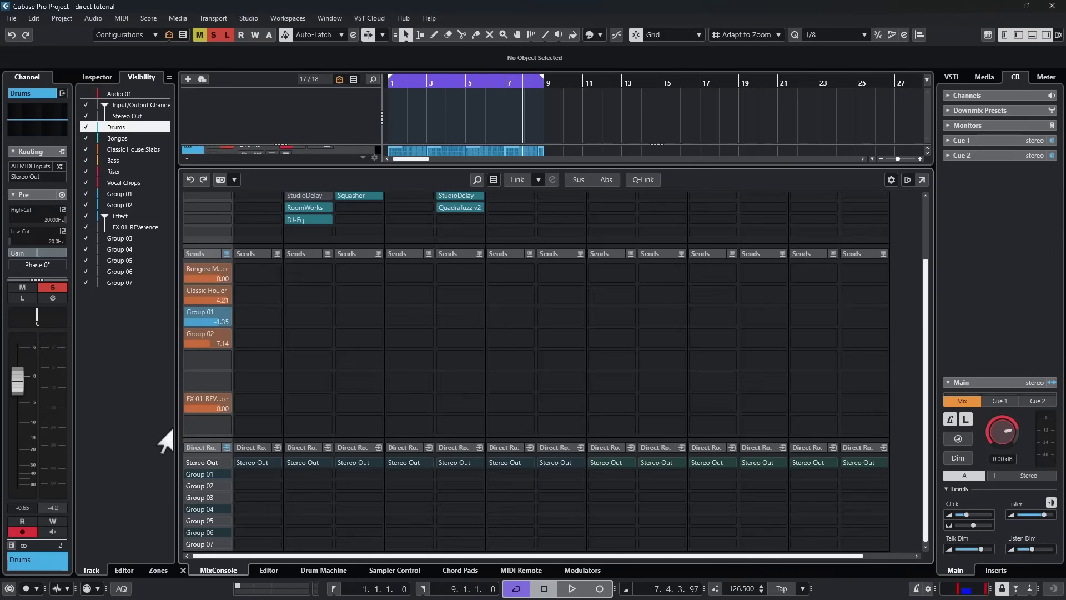
left_click(227, 447)
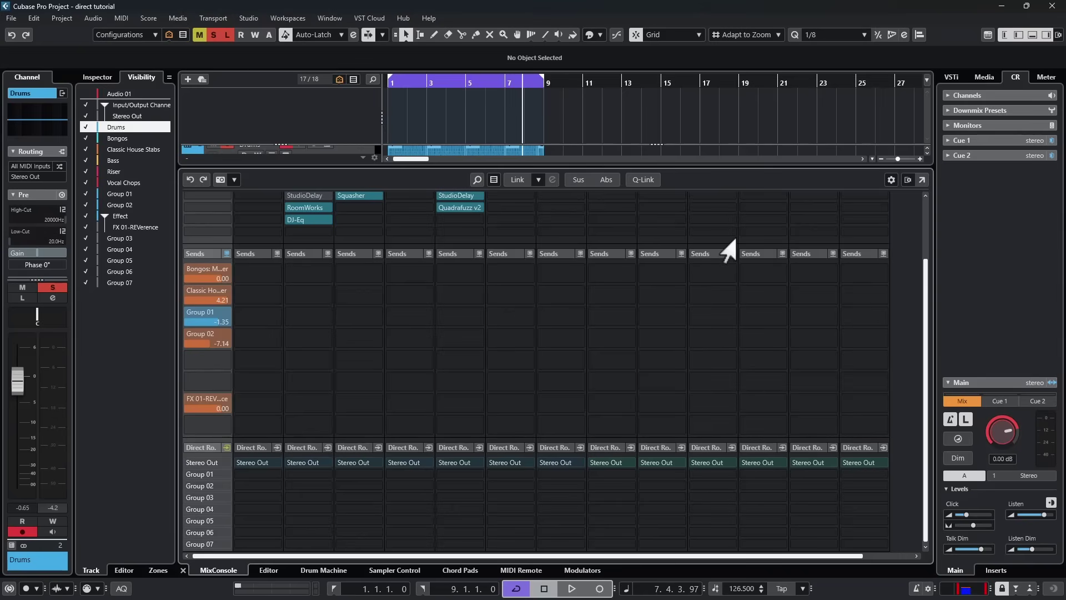
Duplicate the Drums track five times and activate different combinations of group destinations in the Drums channels' direct routing
key("ctrl+alt+e")
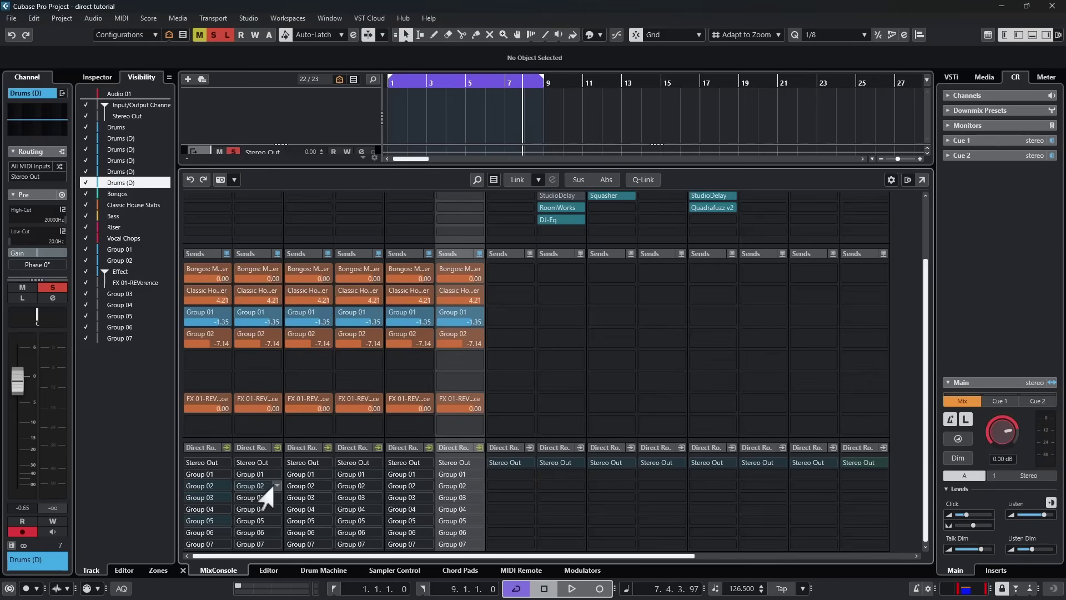
left_click(257, 531)
left_click(315, 468)
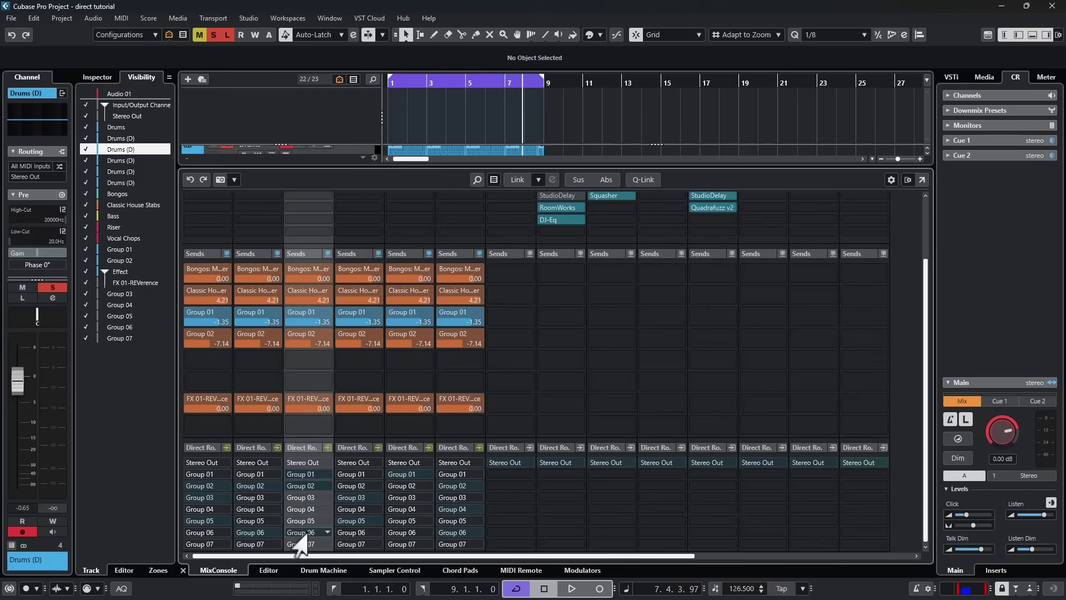
Bypass direct routing on the original Drums channel and its duplicates one by one
left_click(226, 446)
left_click(278, 447)
left_click(328, 448)
left_click(378, 447)
left_click(429, 447)
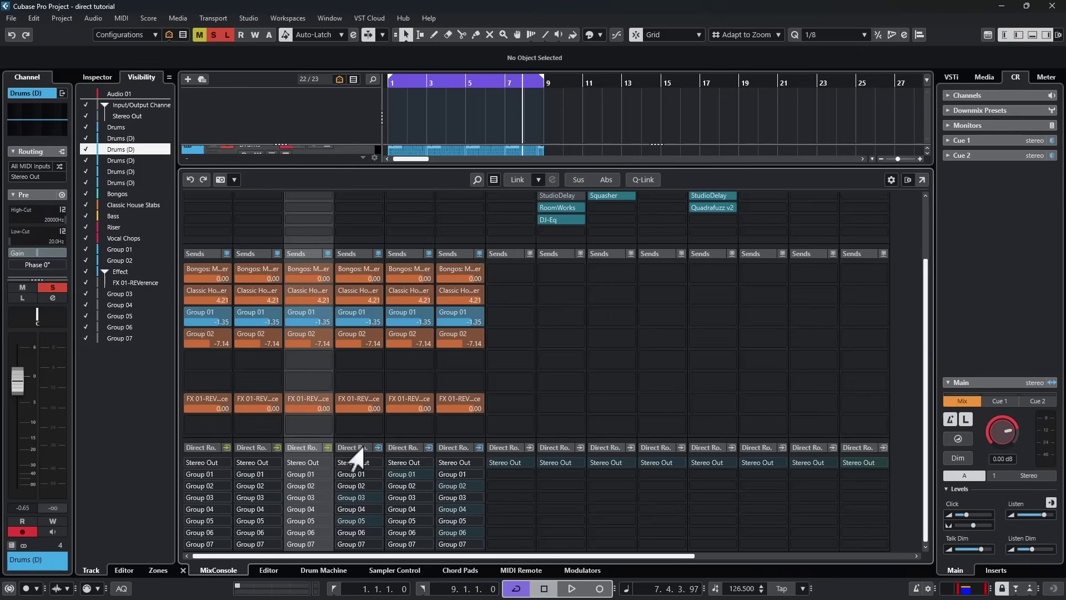
left_click(379, 447)
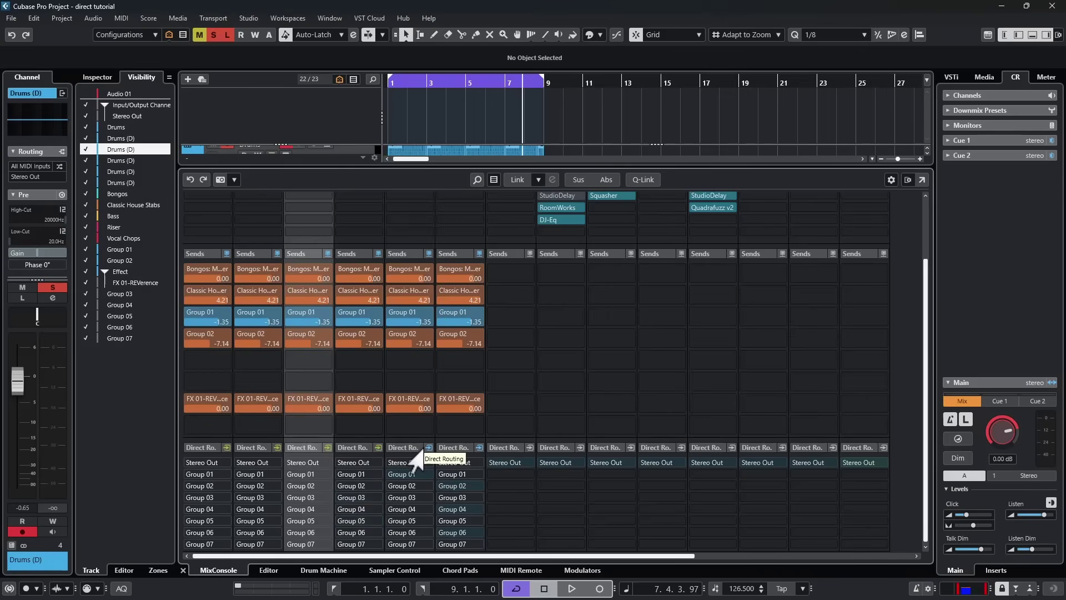
left_click(428, 448)
Reactivate direct routing on the first five Drums channels
left_click(429, 448)
left_click(378, 448)
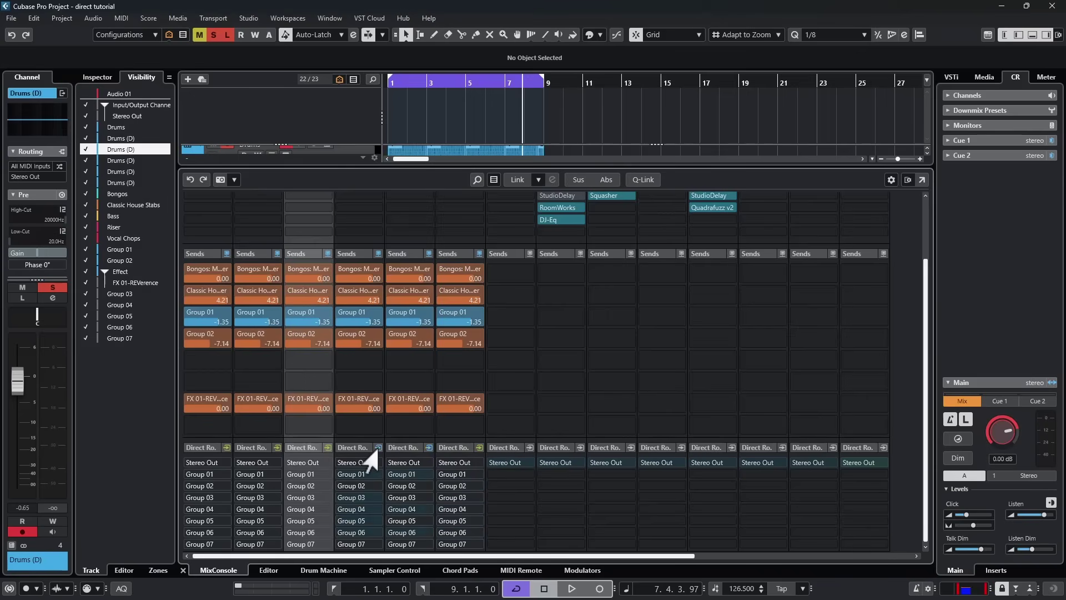
left_click(327, 447)
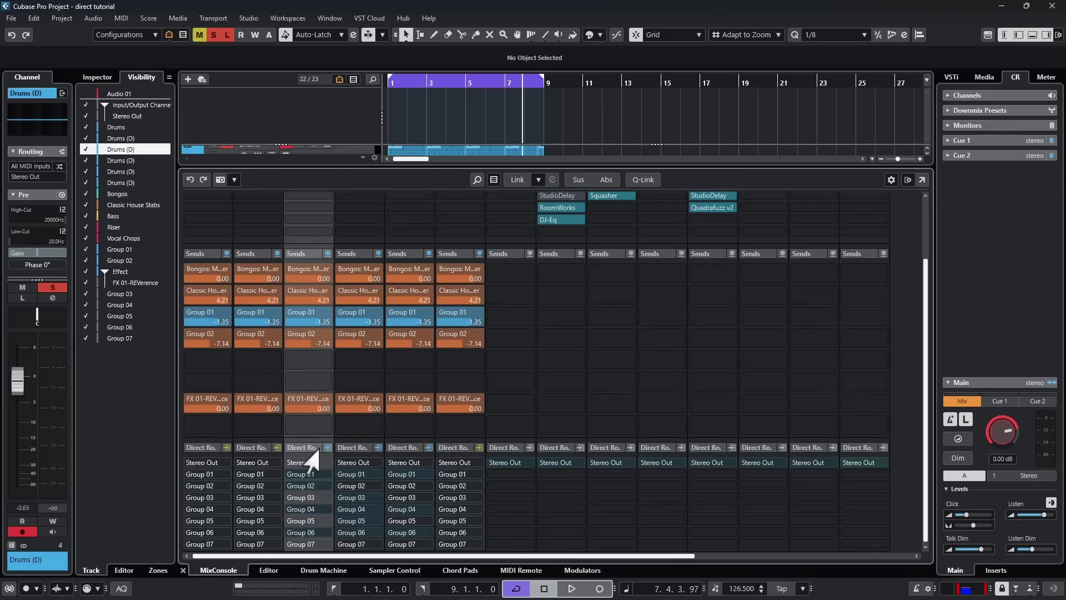
left_click(277, 448)
left_click(225, 448)
View the output routing destinations available for the selected Drums copy, and return to the Direct Routing rack
scroll(184, 330, "up", 3)
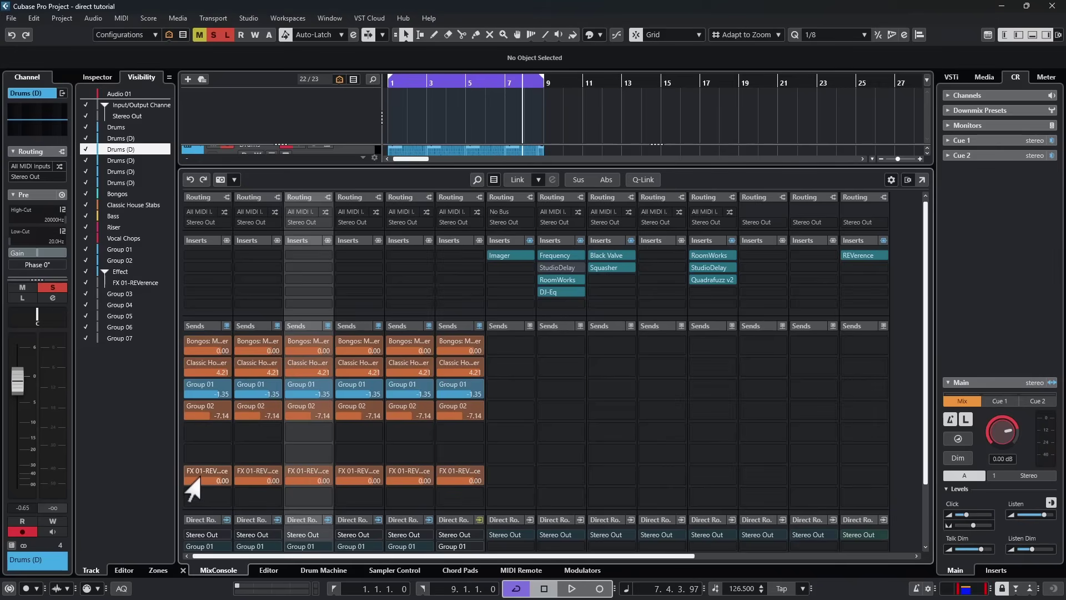
left_click(18, 178)
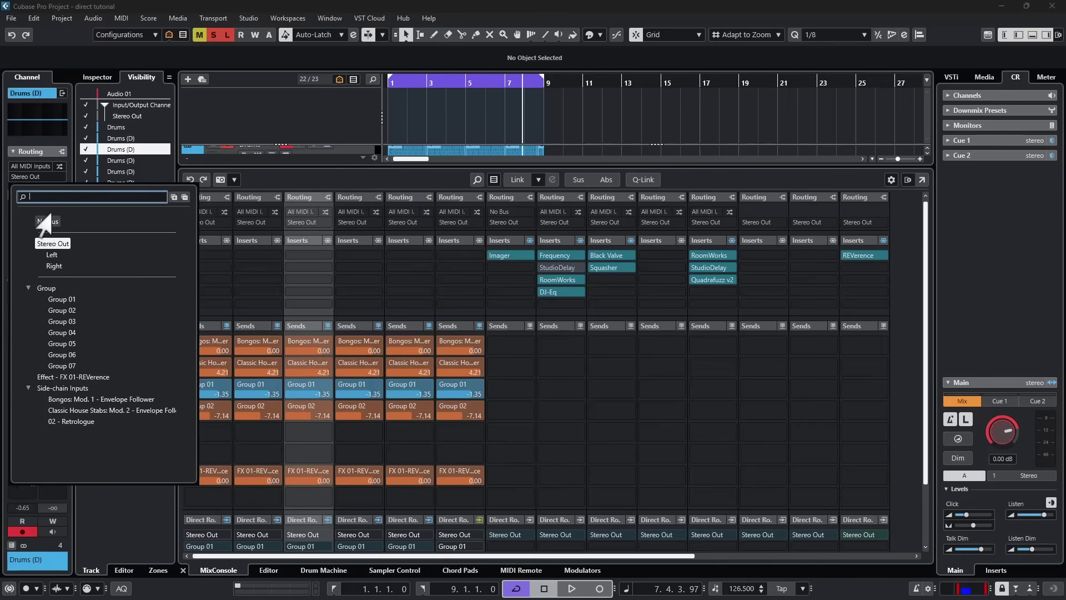
left_click(27, 176)
left_click(199, 496)
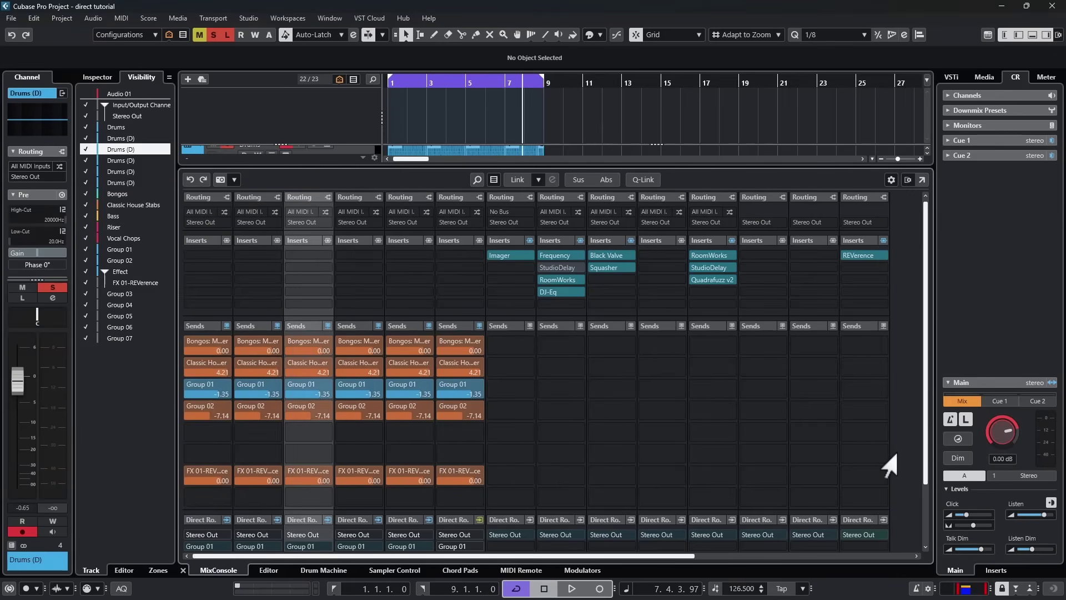
scroll(889, 466, "down", 3)
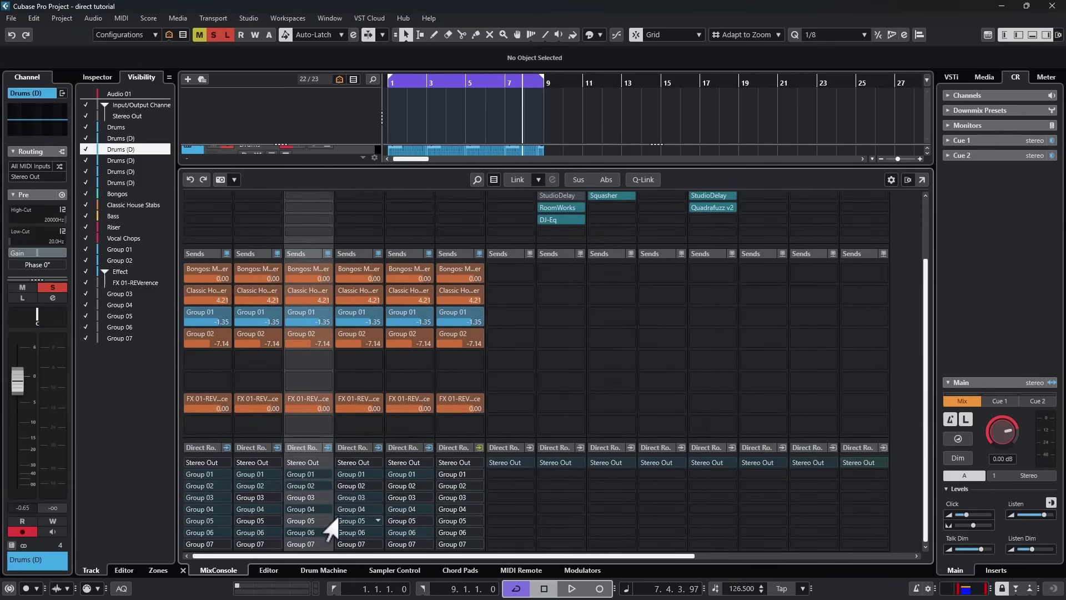